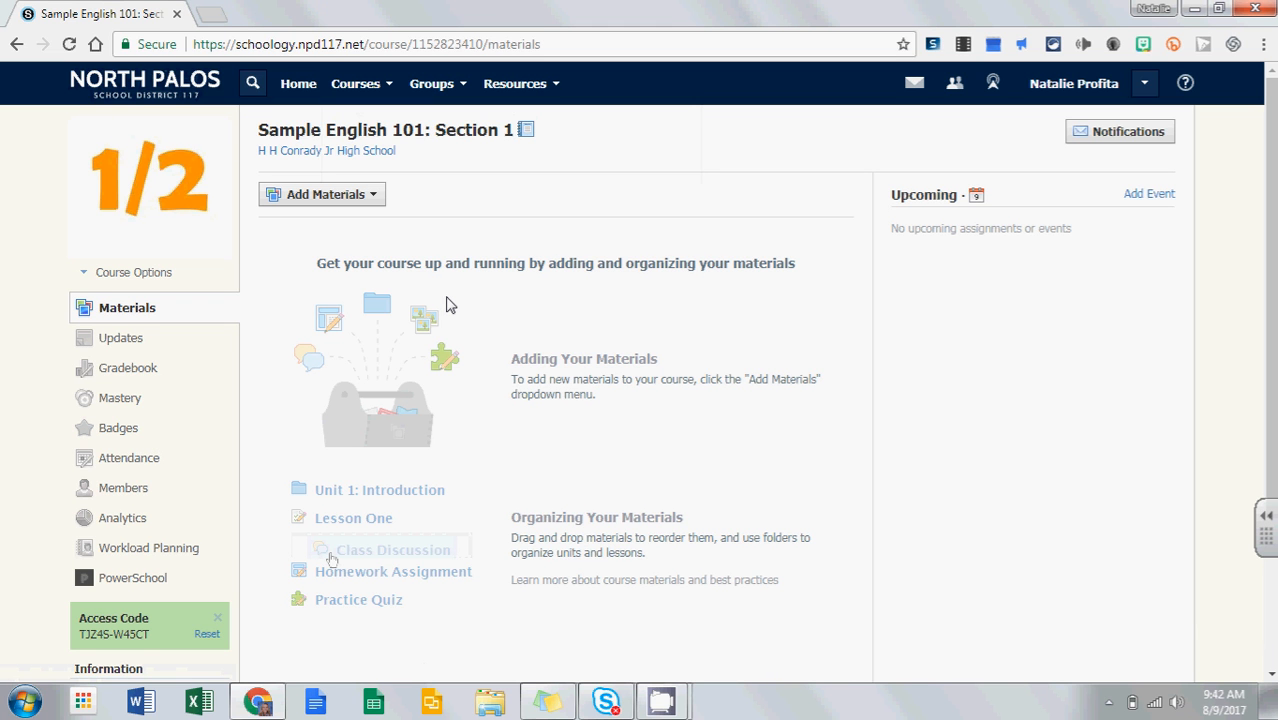
left_click(326, 200)
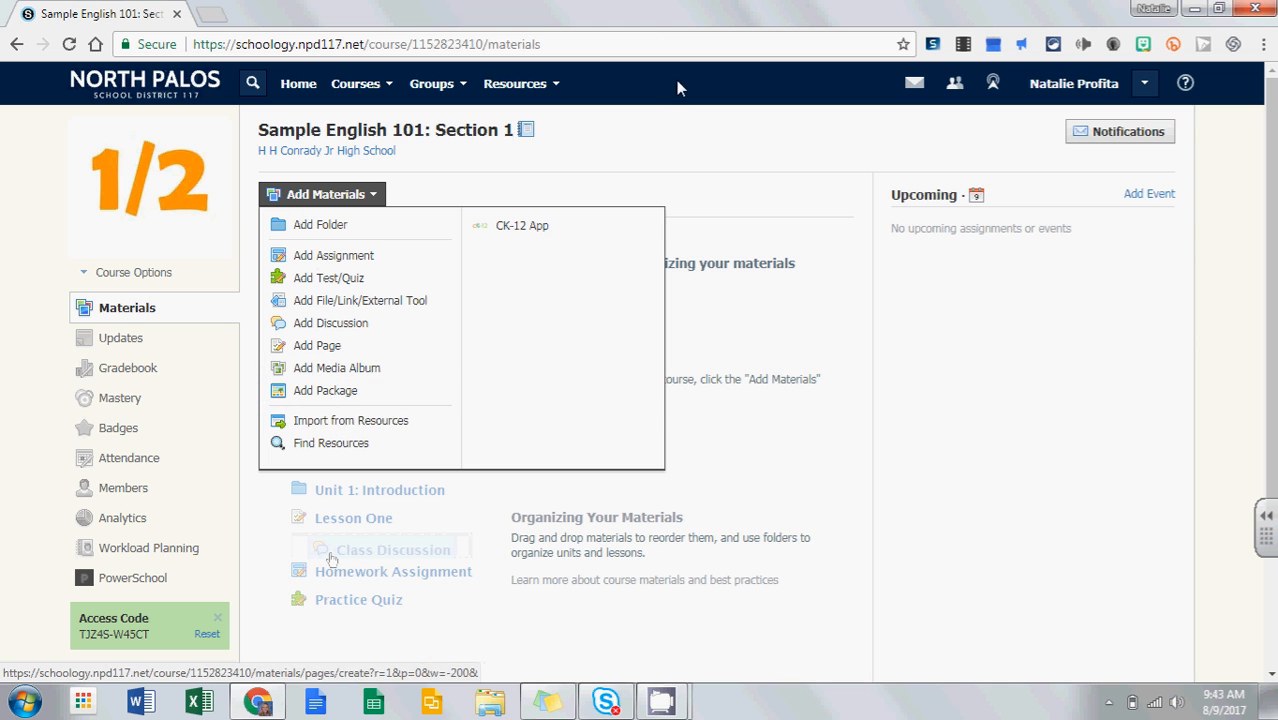
left_click(522, 86)
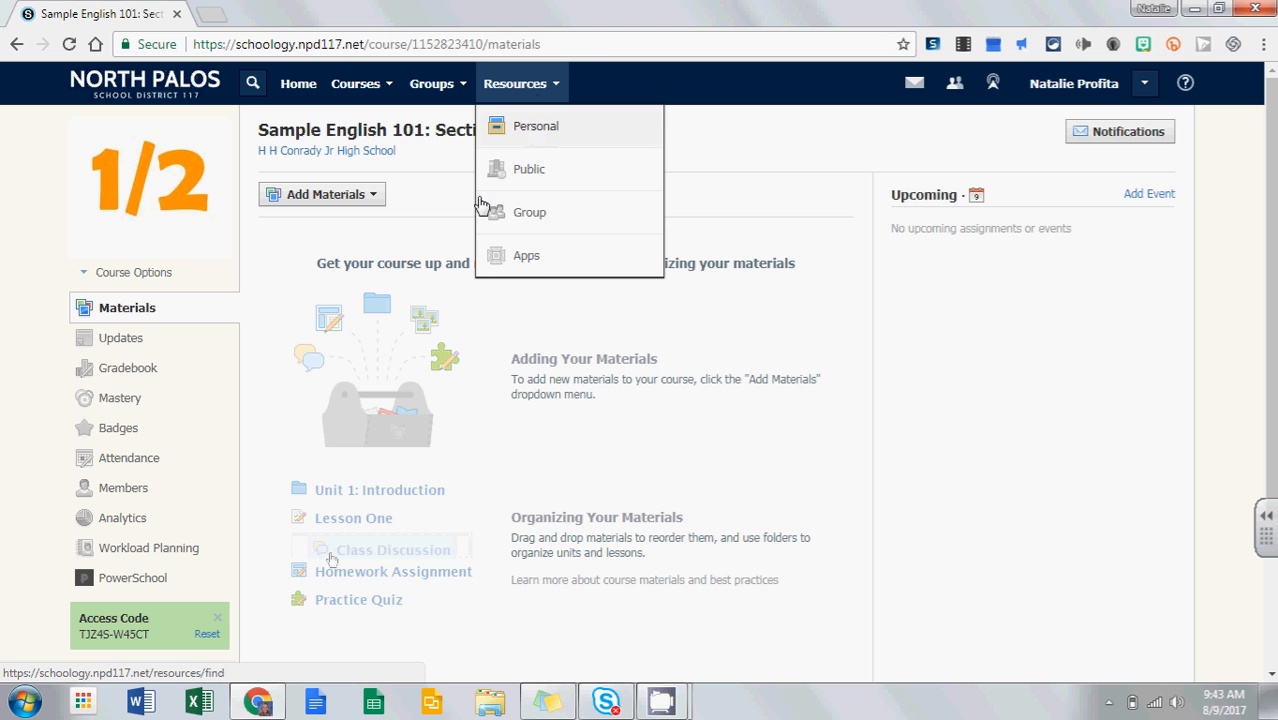
left_click(403, 319)
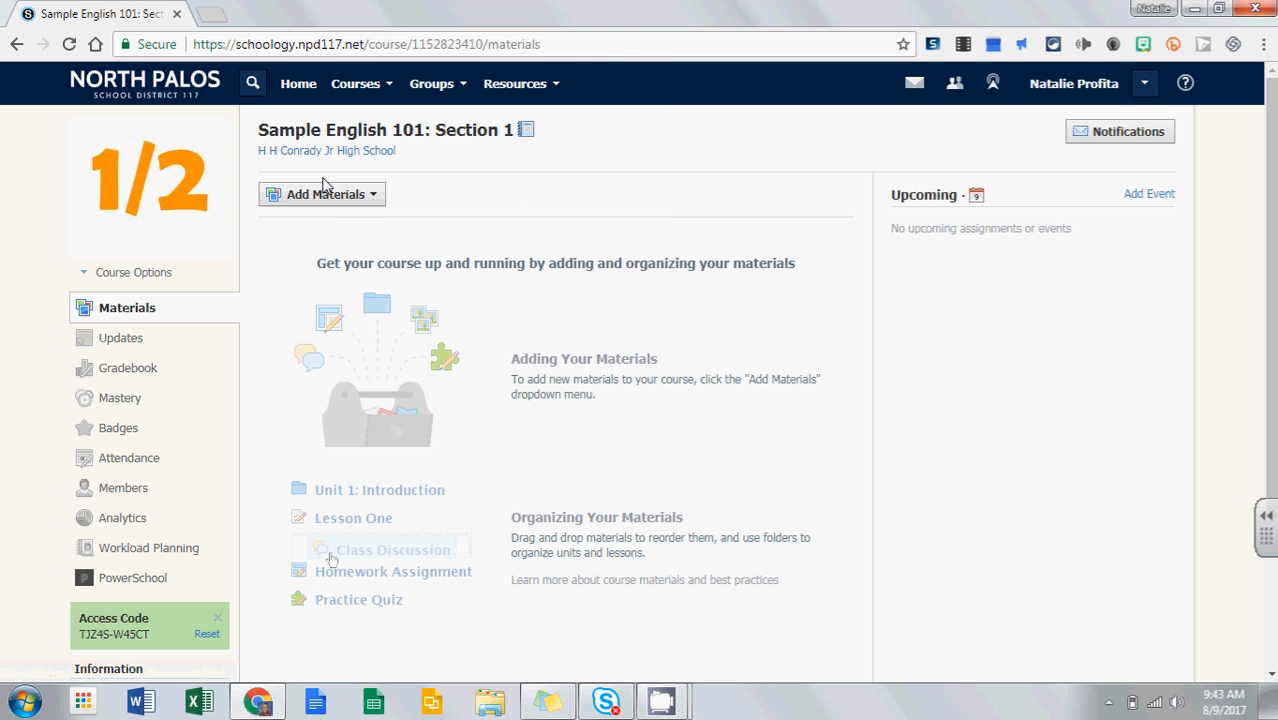
left_click(322, 195)
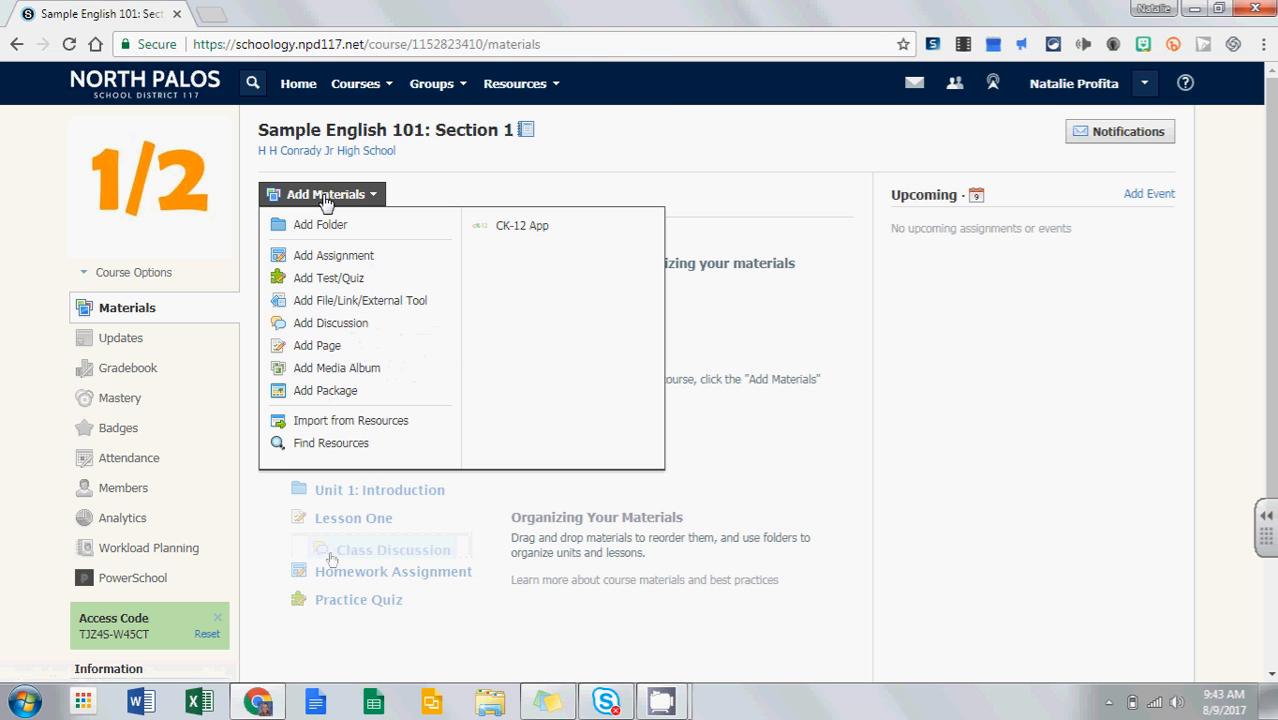
left_click(530, 86)
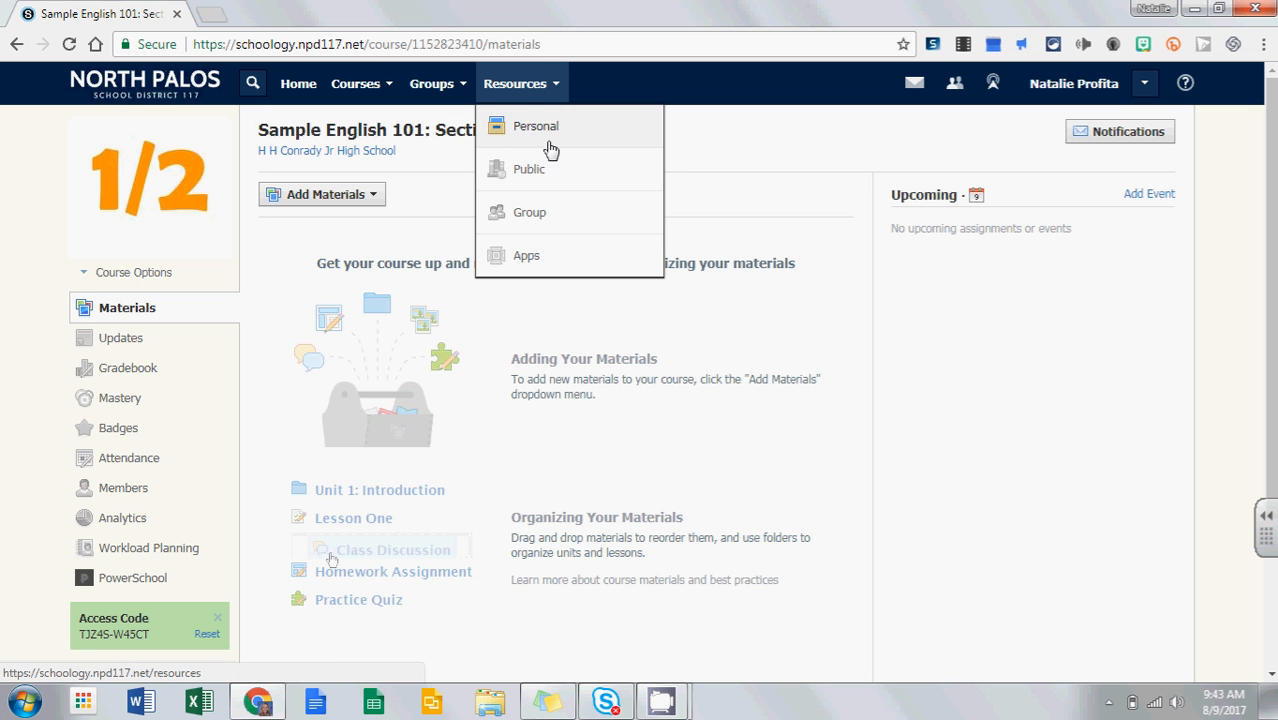
left_click(450, 223)
Mark Sample Diagram and Unit 3 Energy Post Test in the Materials for Teachers collection for import from resources, and cancel the import
left_click(340, 203)
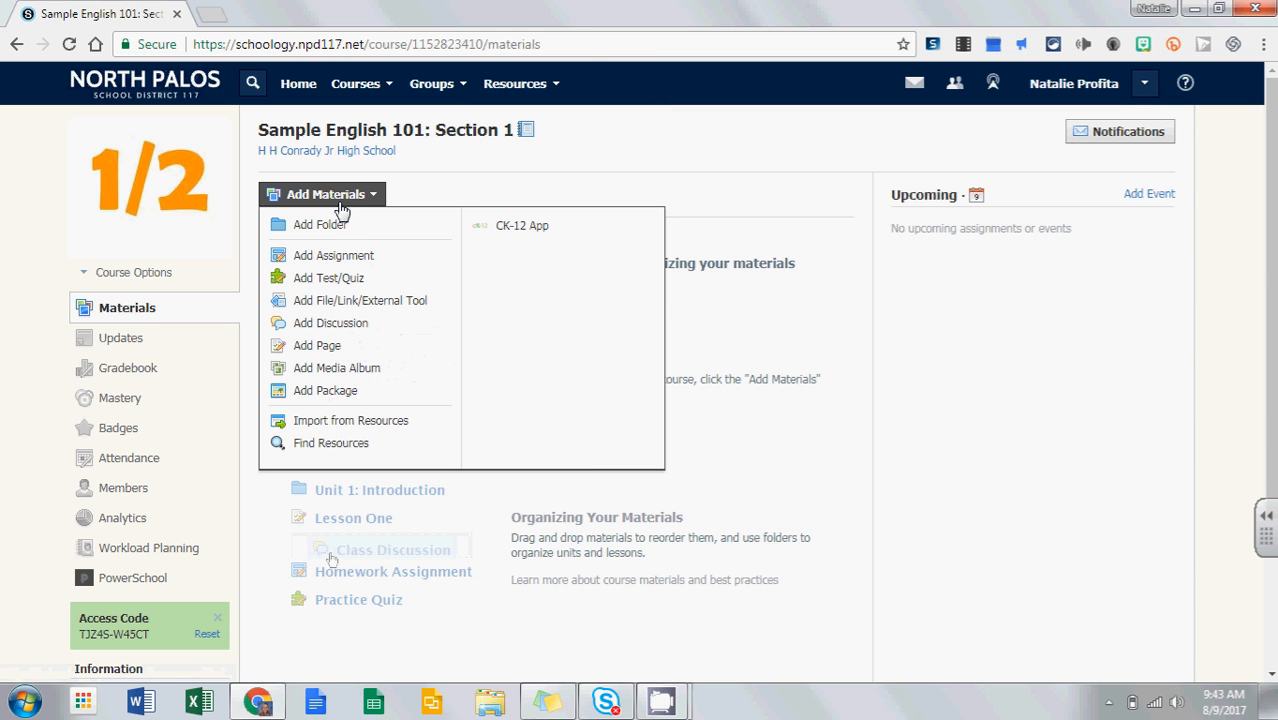
left_click(335, 428)
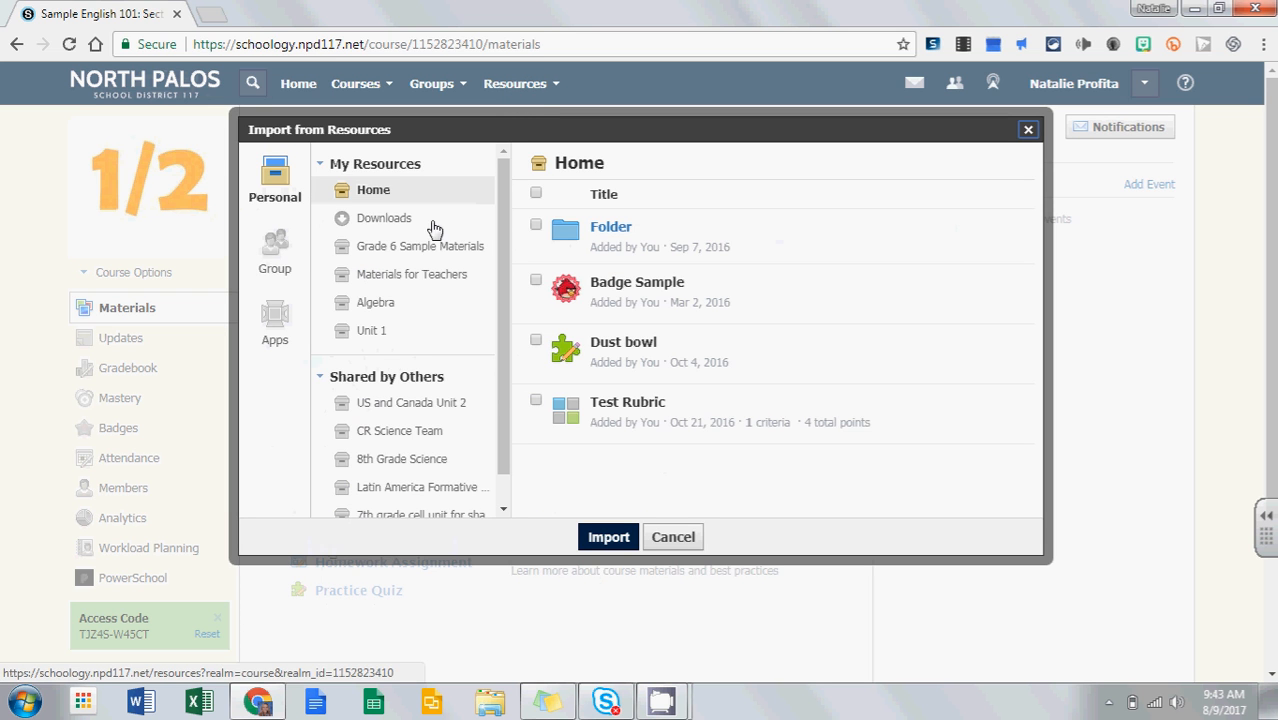
left_click(430, 285)
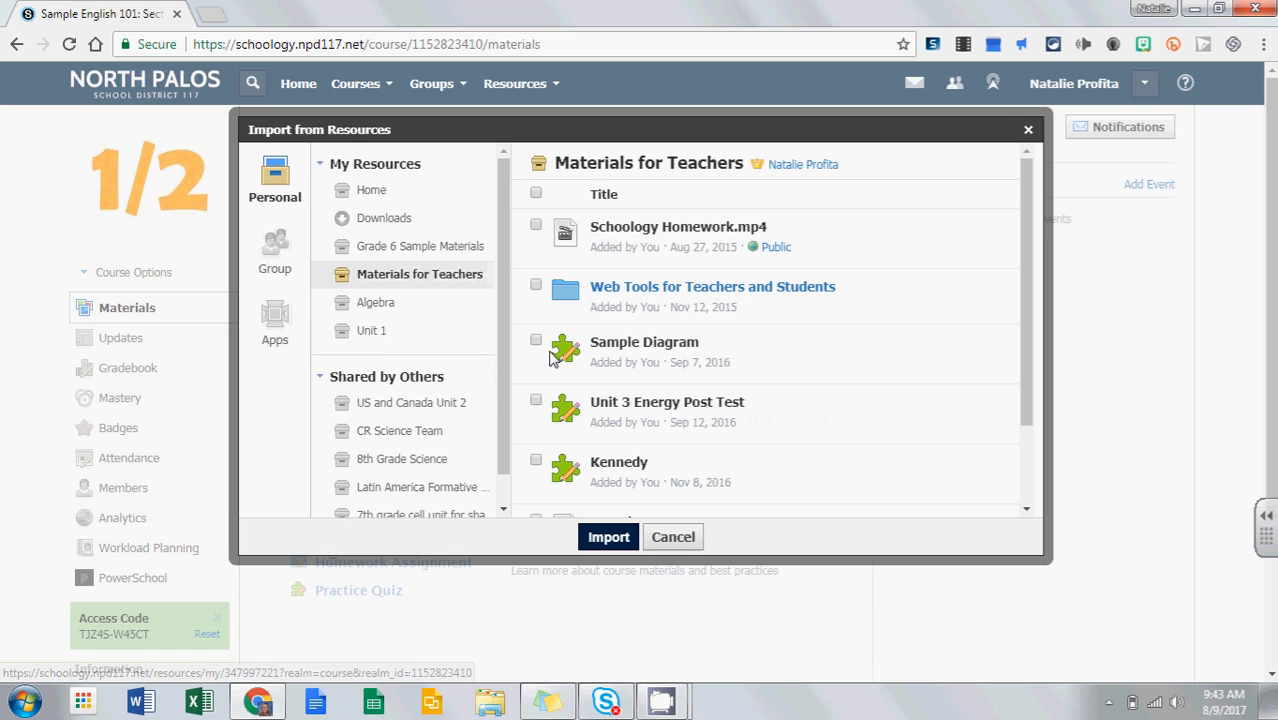
left_click(536, 340)
left_click(536, 401)
right_click(533, 463)
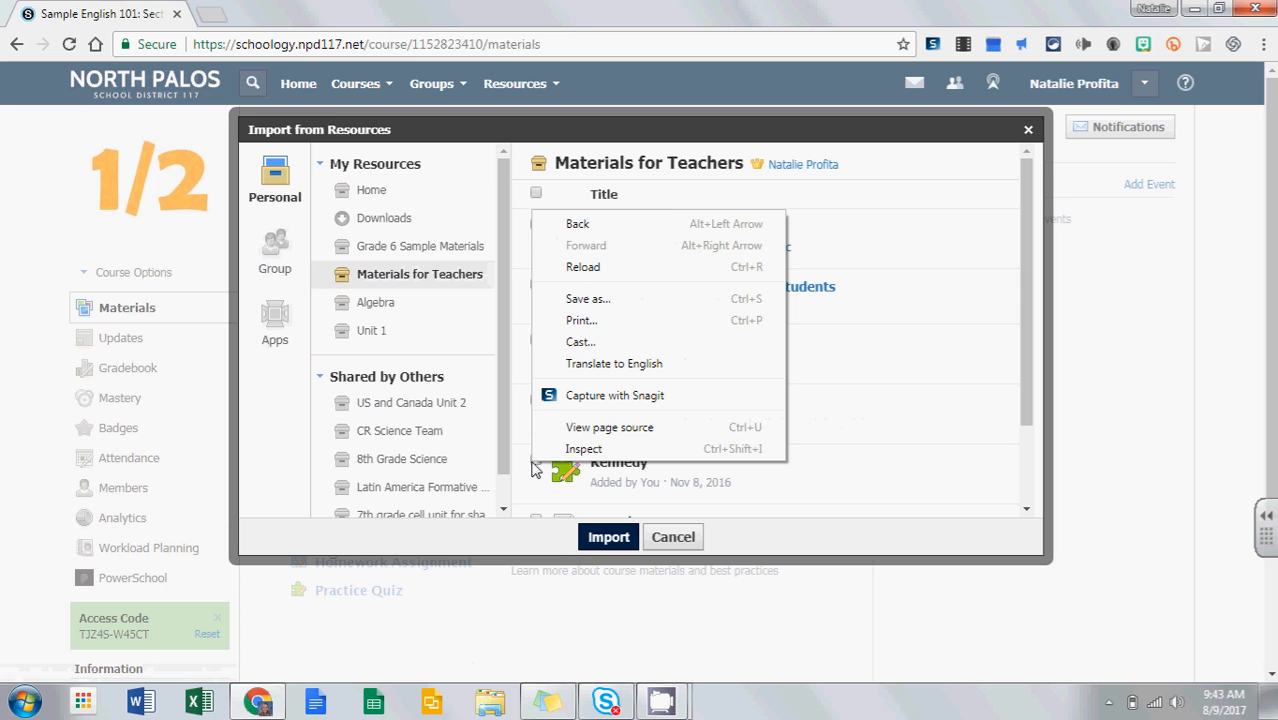
left_click(548, 546)
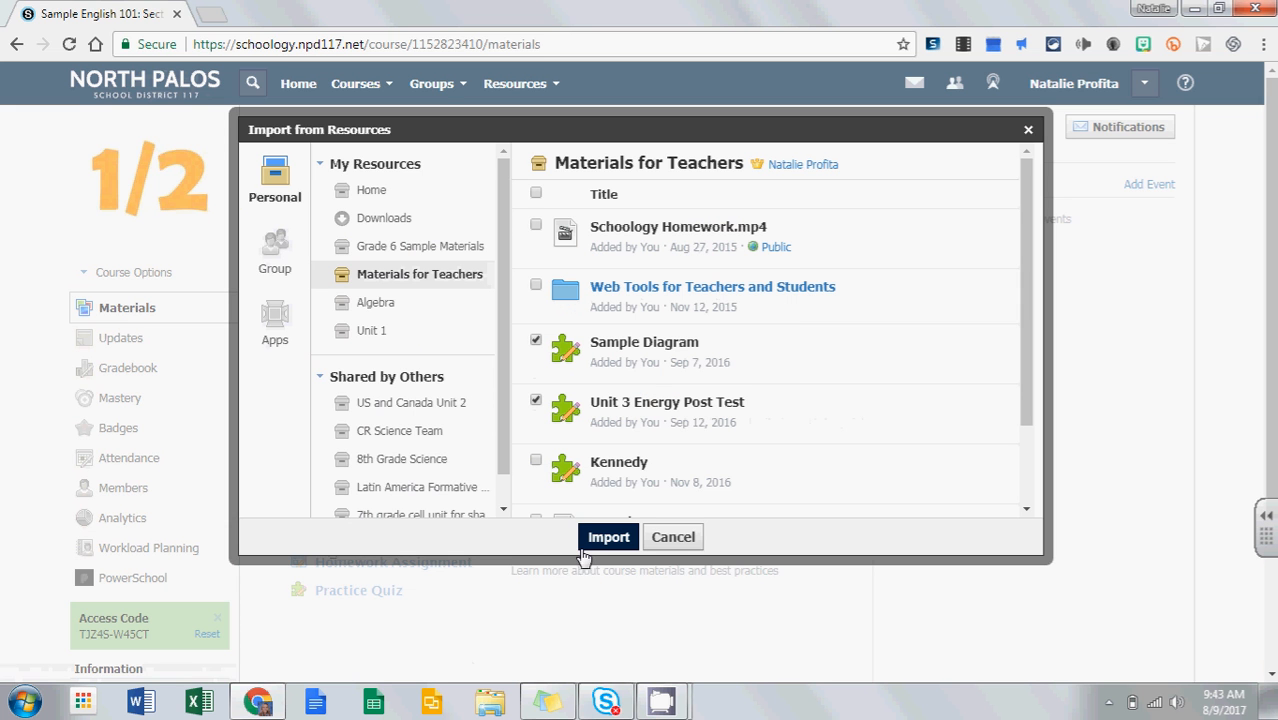
left_click(1028, 129)
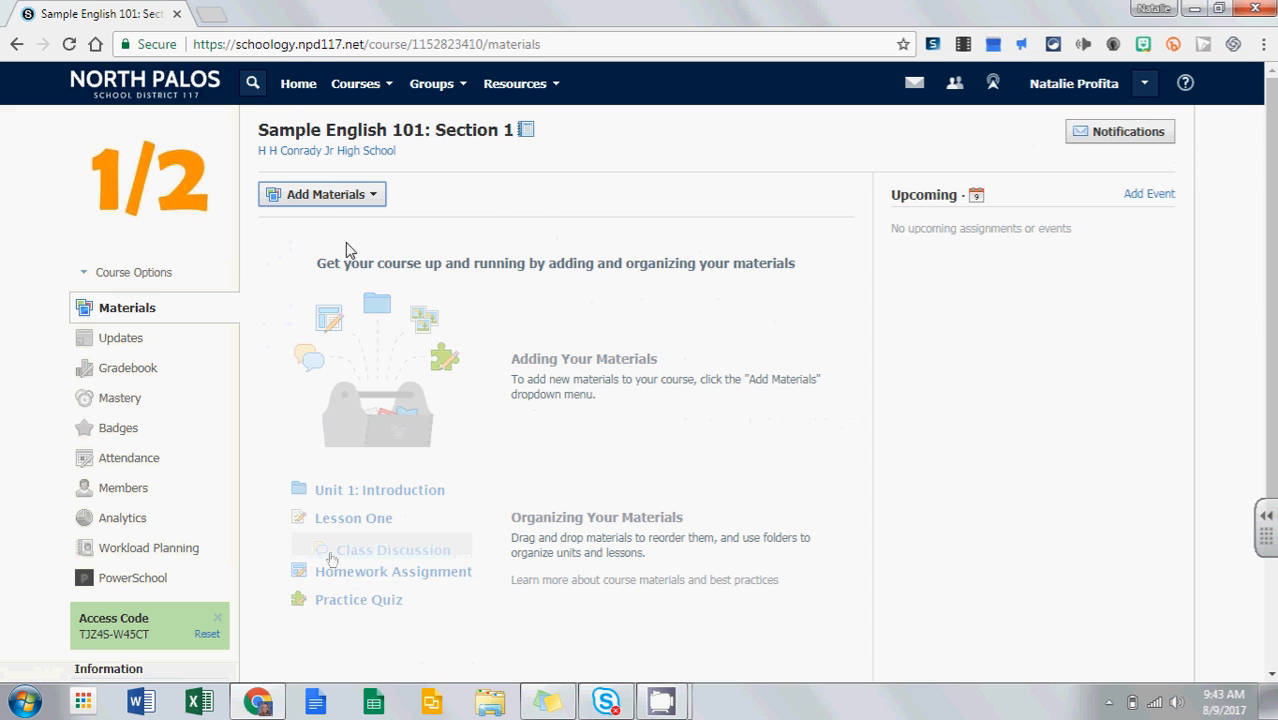
Create a folder titled "Unit 1" in the course materials, leaving its availability as Published
left_click(333, 204)
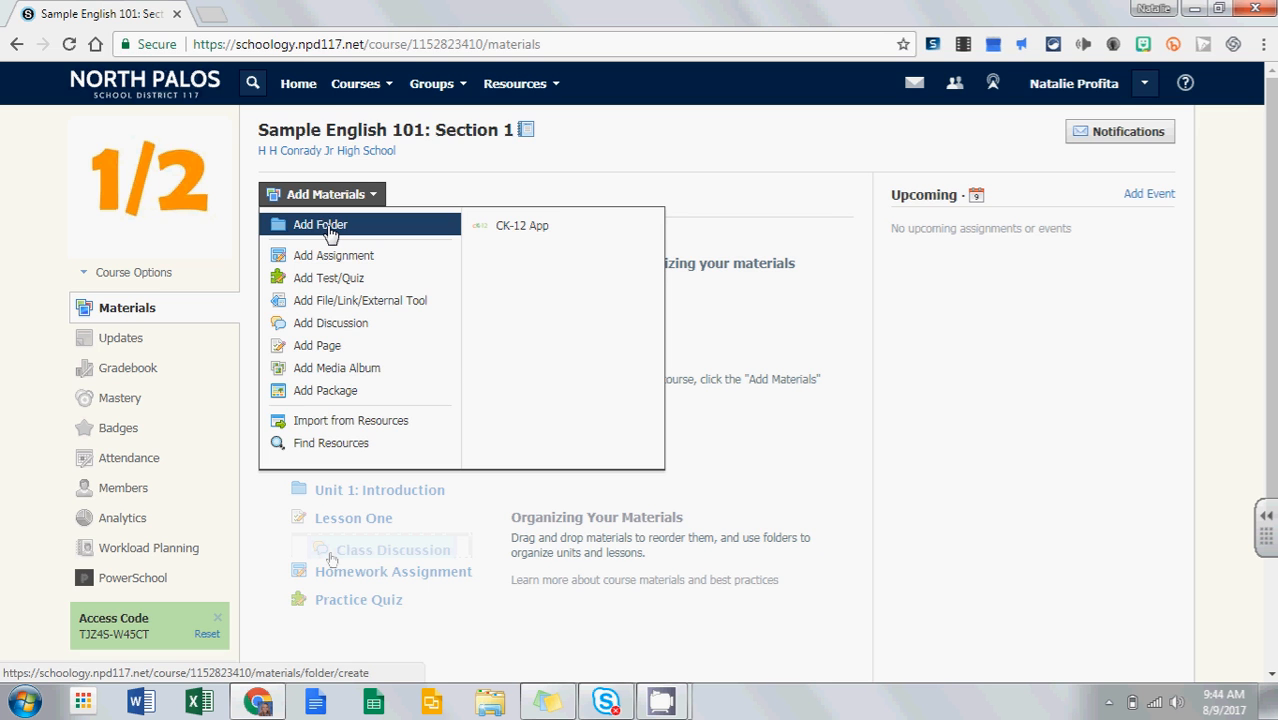
left_click(333, 228)
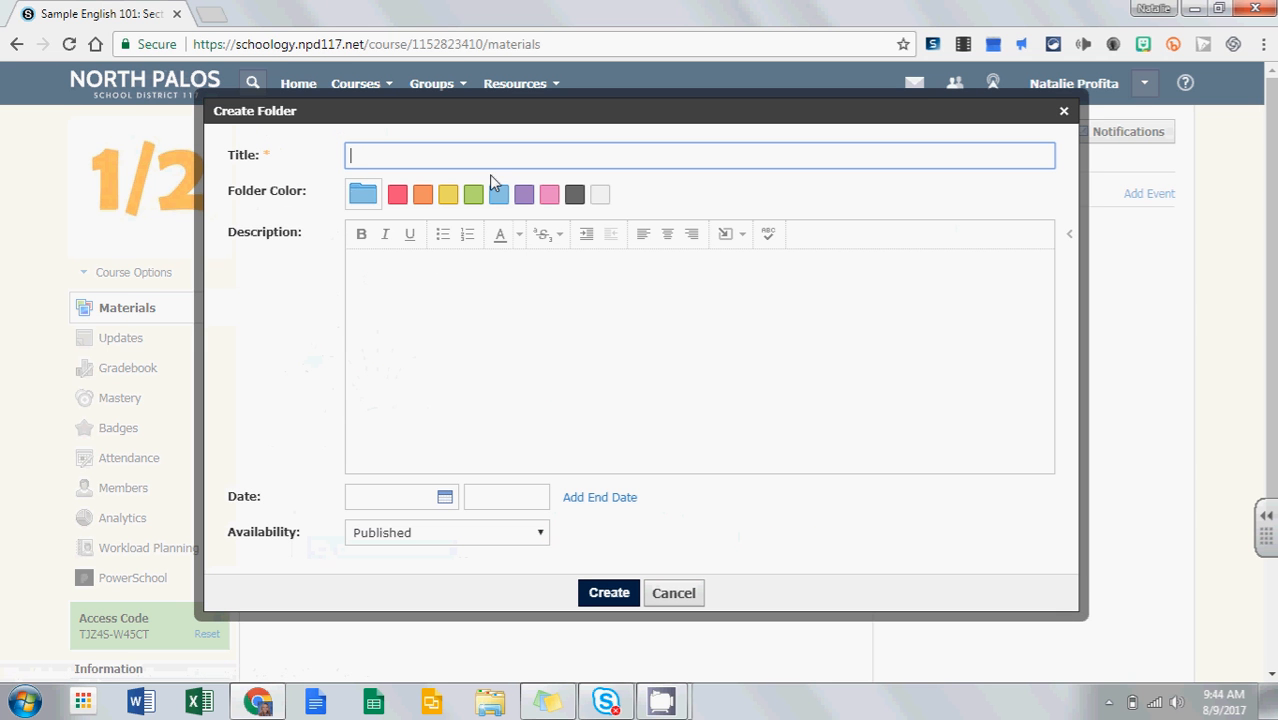
type("Unit 1")
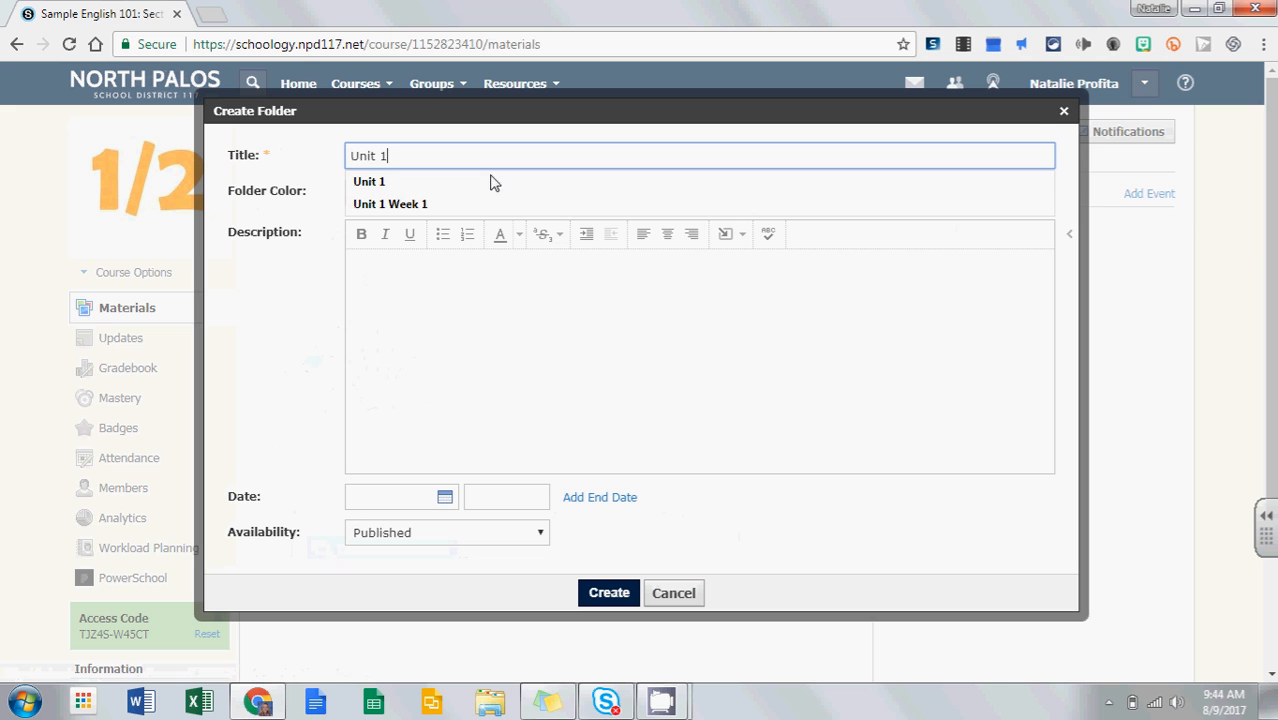
left_click(490, 182)
left_click(442, 342)
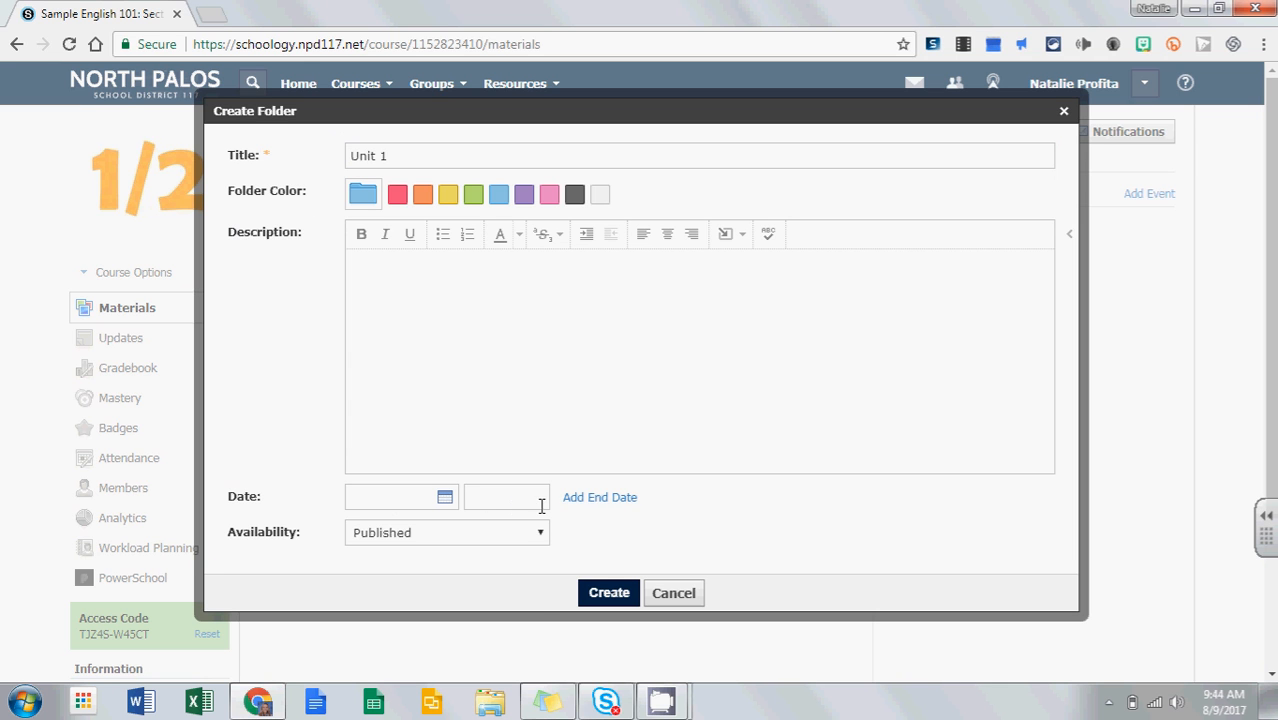
left_click(485, 545)
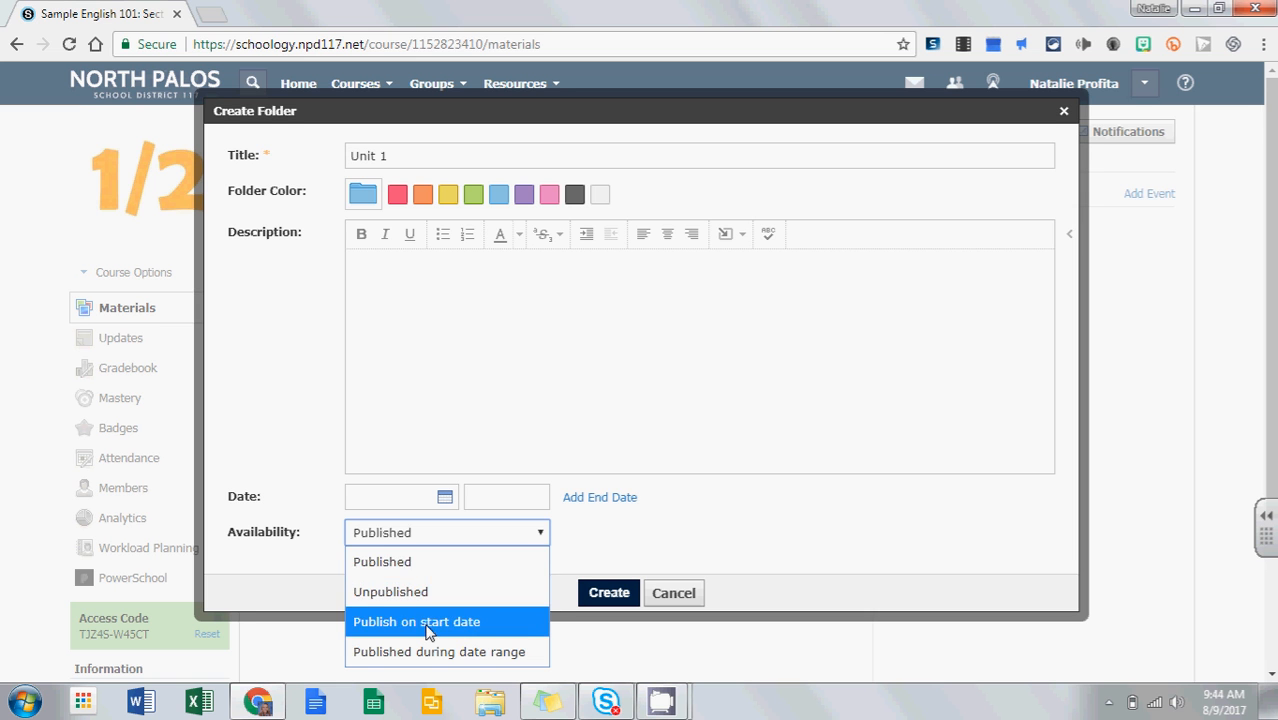
left_click(671, 423)
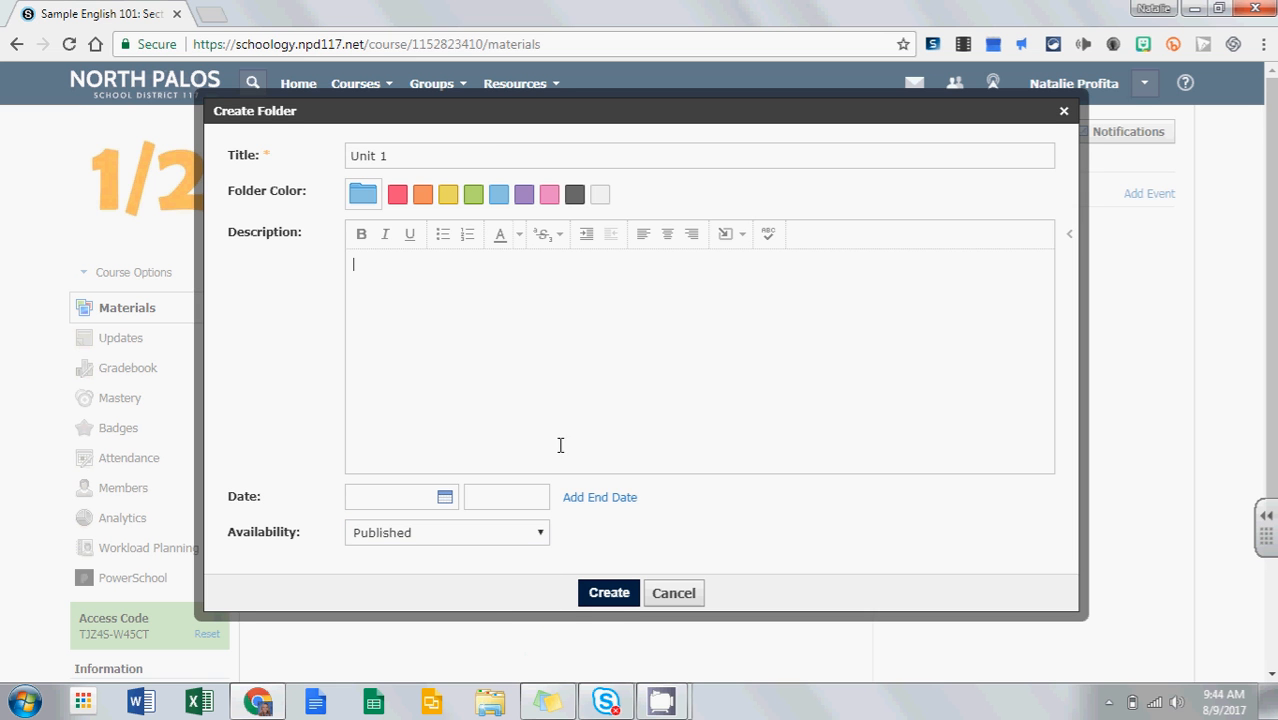
left_click(599, 600)
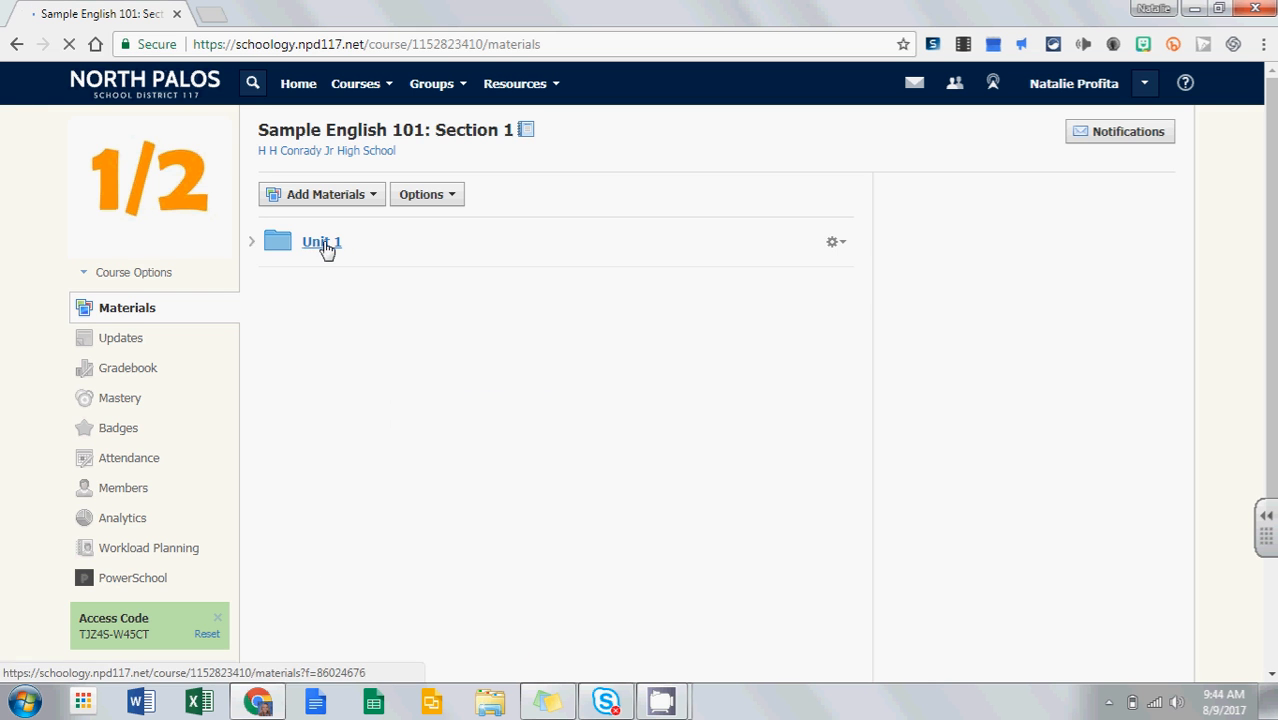
Open the Unit 1 folder and start a new assignment in it named "Sample Assignment"
left_click(327, 251)
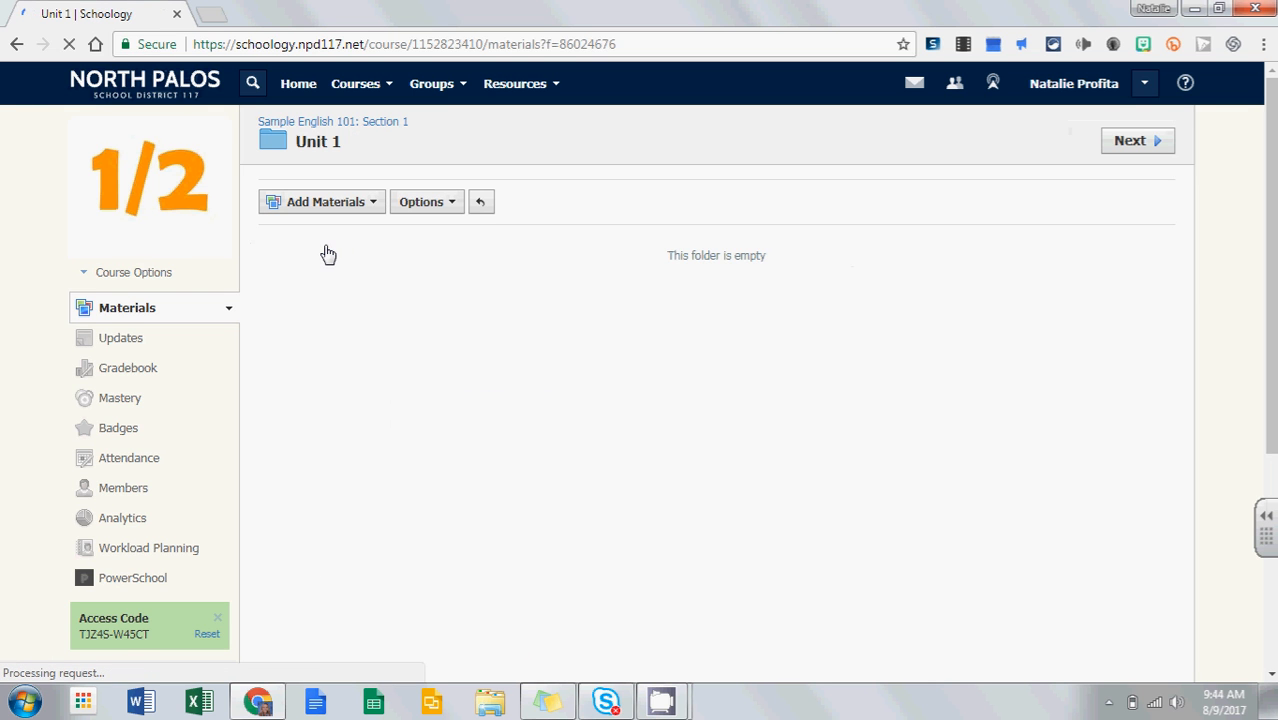
left_click(349, 212)
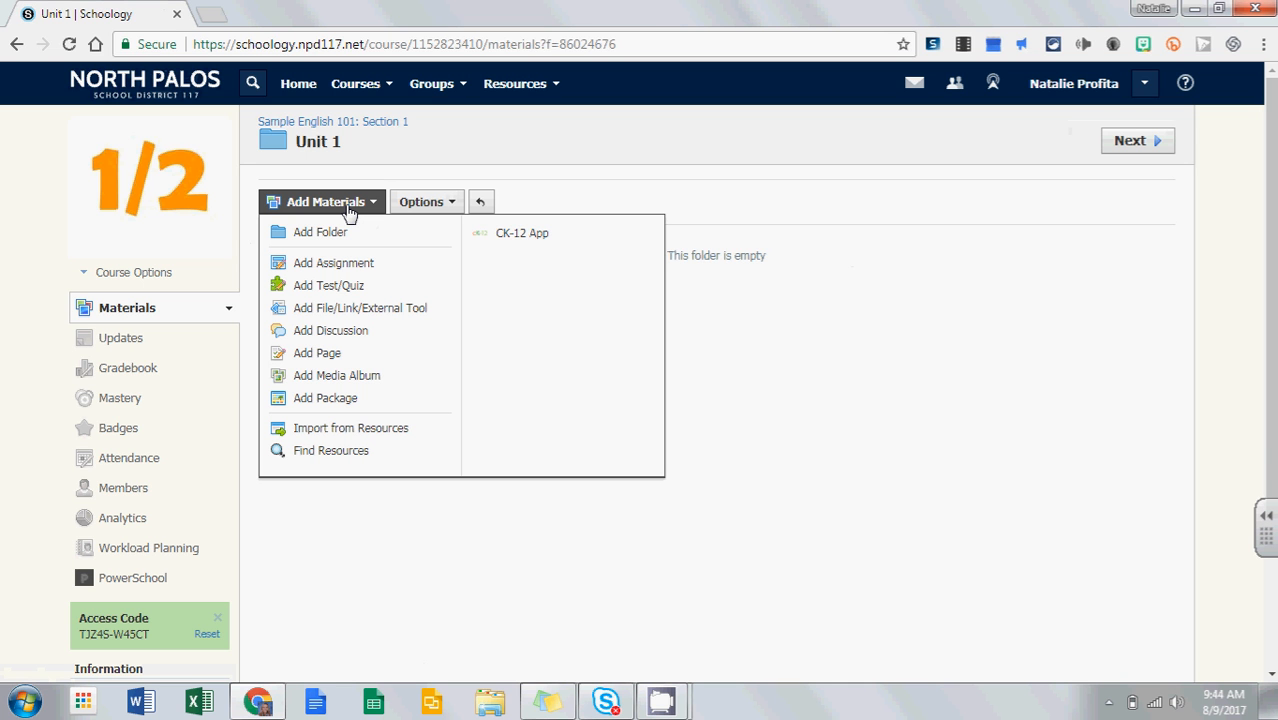
left_click(336, 266)
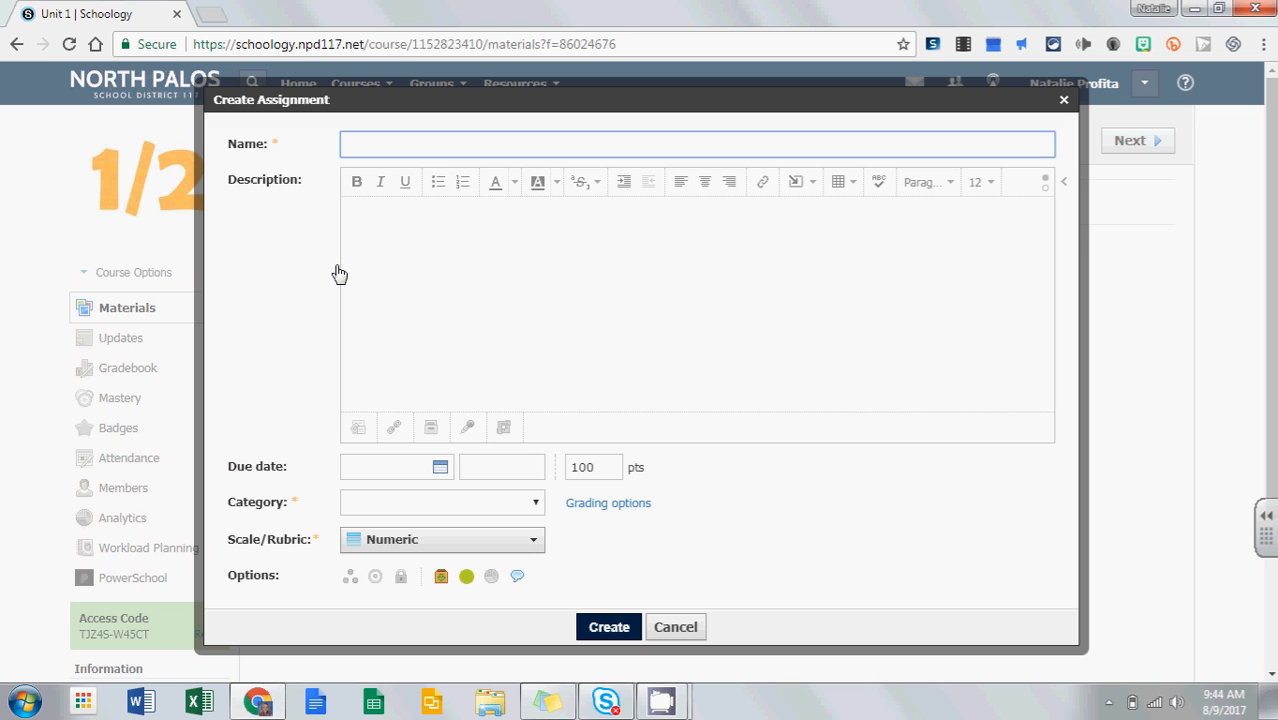
type("Sample Assignment")
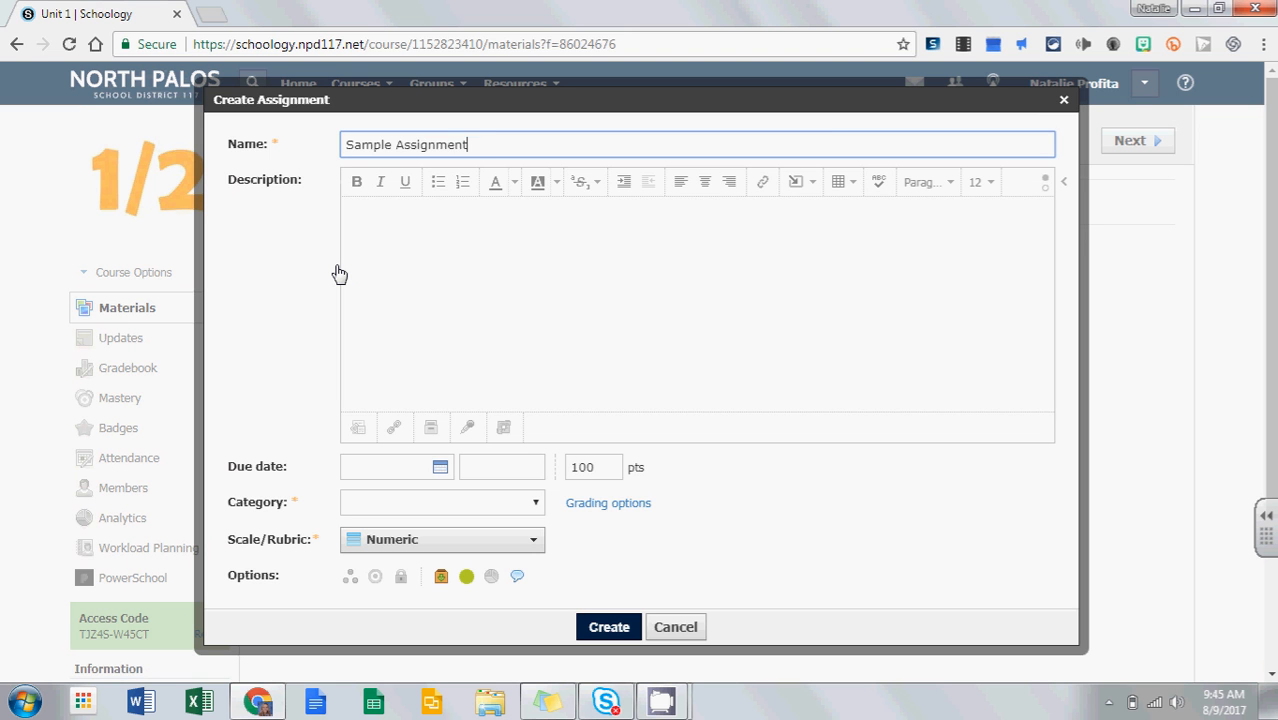
Enter the assignment description 'Check your Google Drive for the document names "____" and complete the assignment and turn it in here.'
left_click(358, 262)
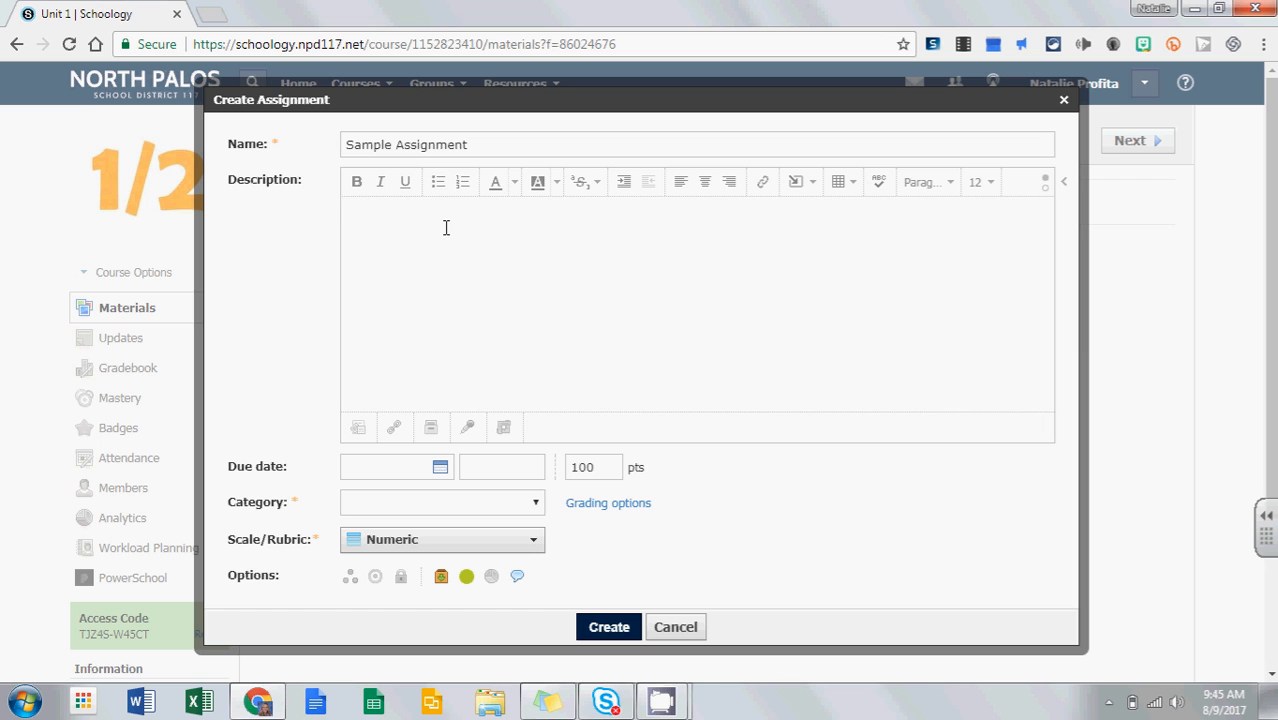
type("Check your Google Drive for the document names \"")
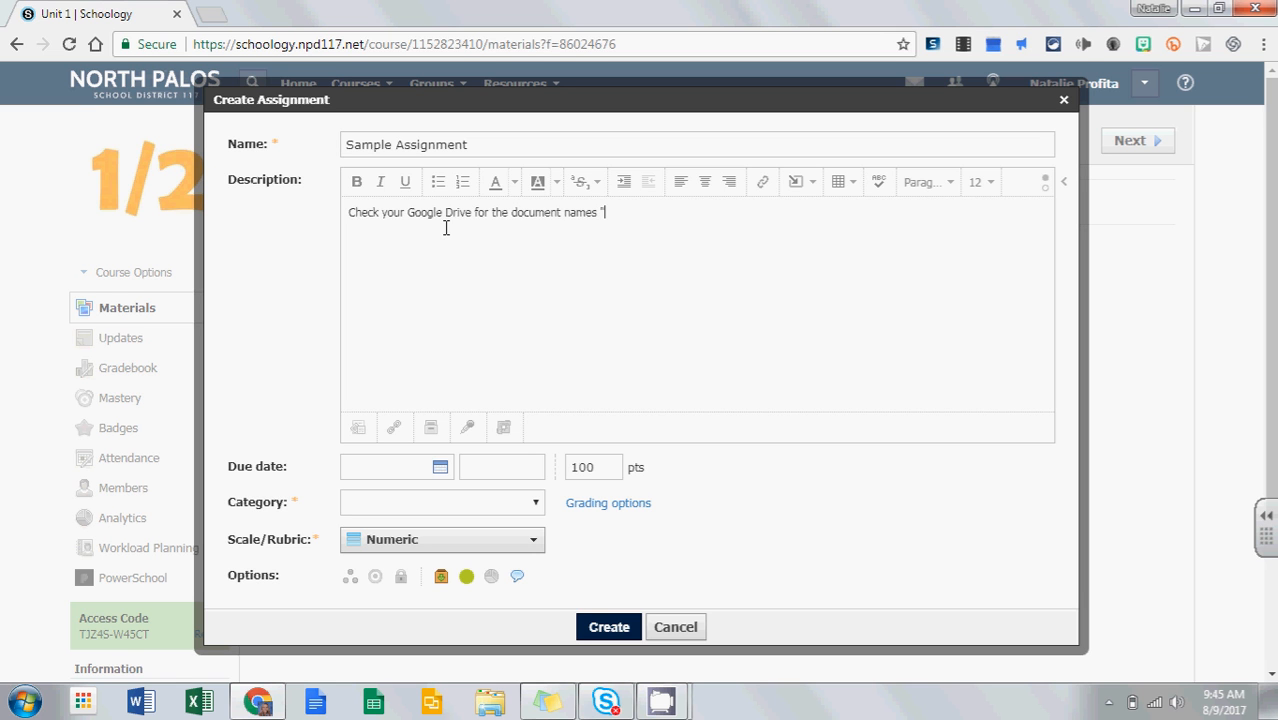
type("____\" and complete the assig")
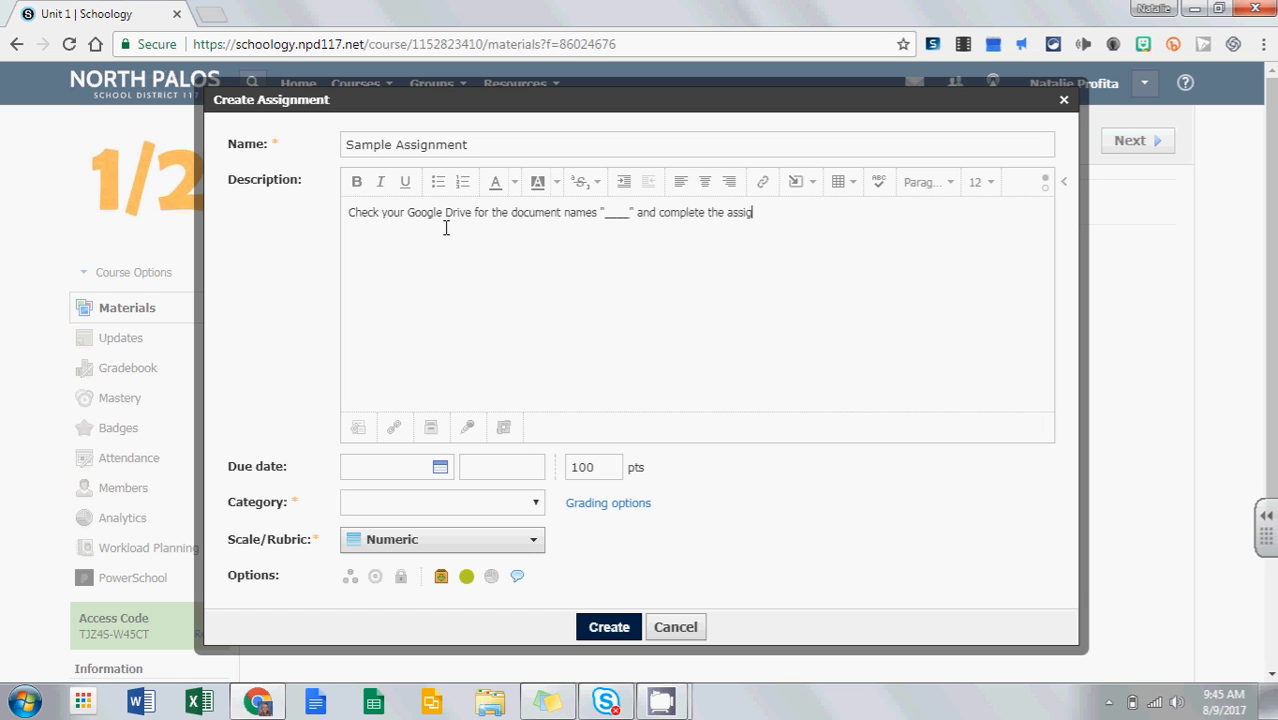
type("nment and turn it in here.")
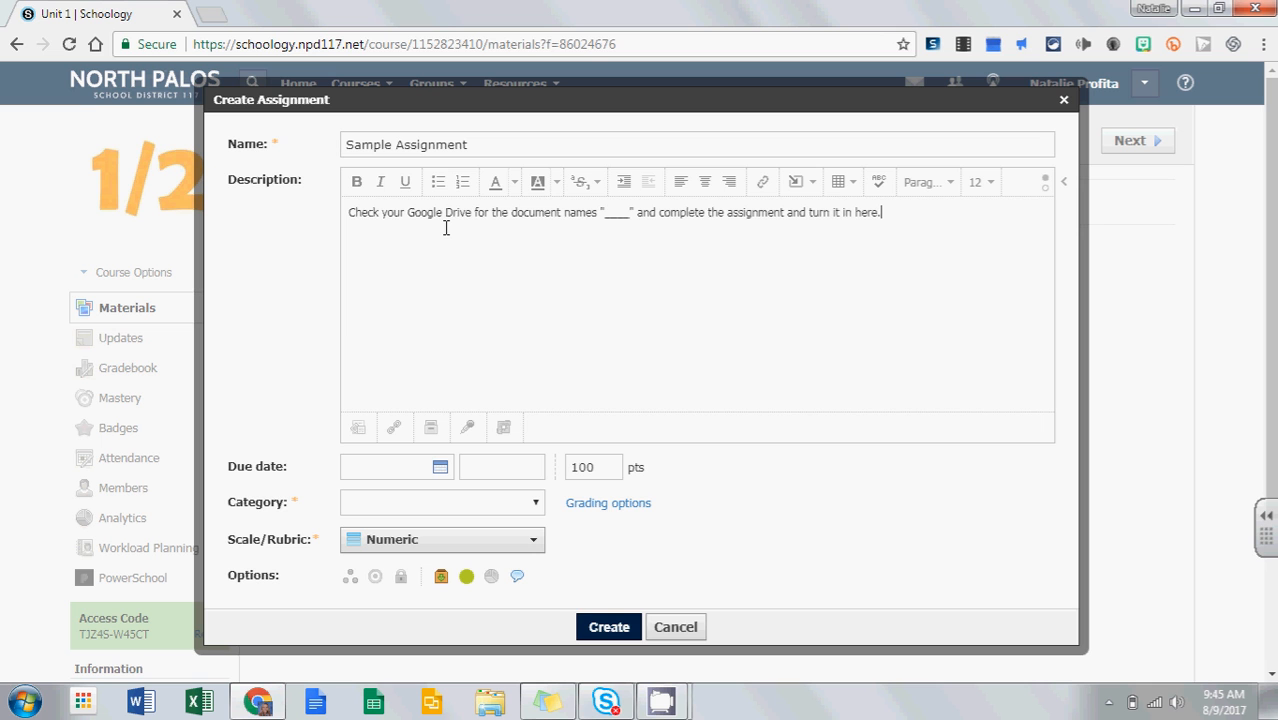
left_click(393, 327)
Set the assignment's due date to 8/11/17 and its value to 25 points
left_click(401, 466)
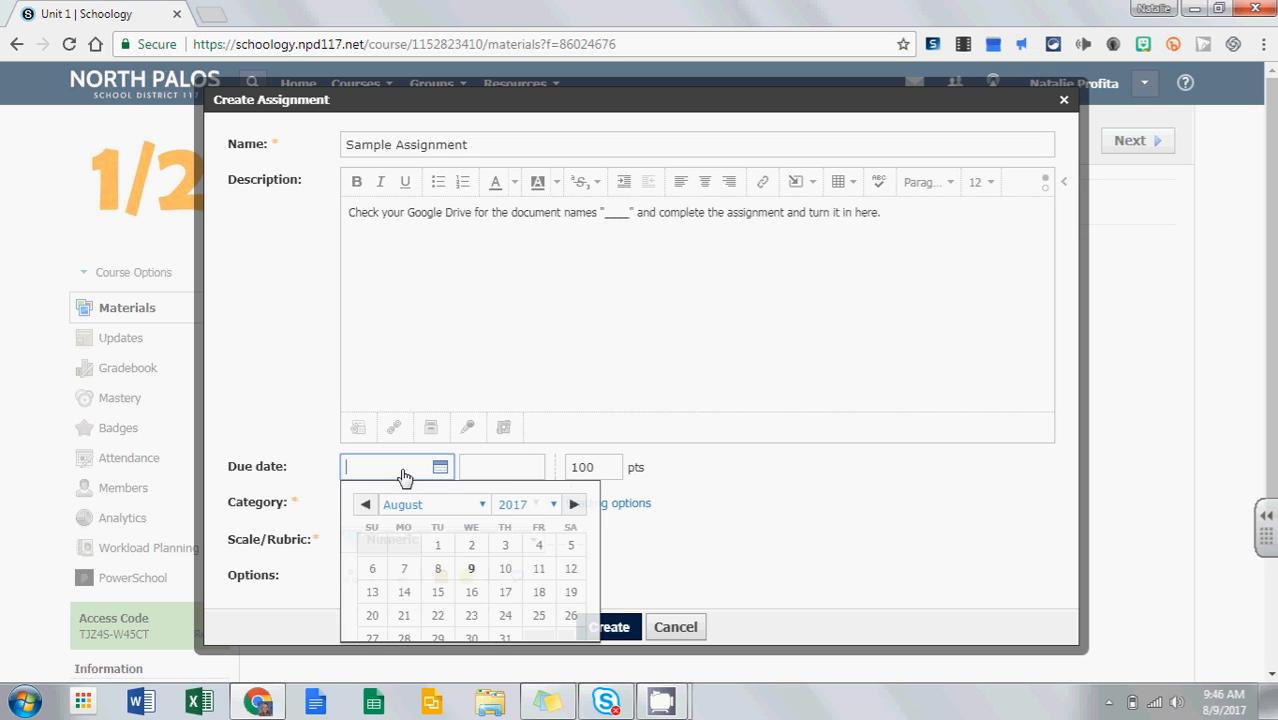
left_click(541, 572)
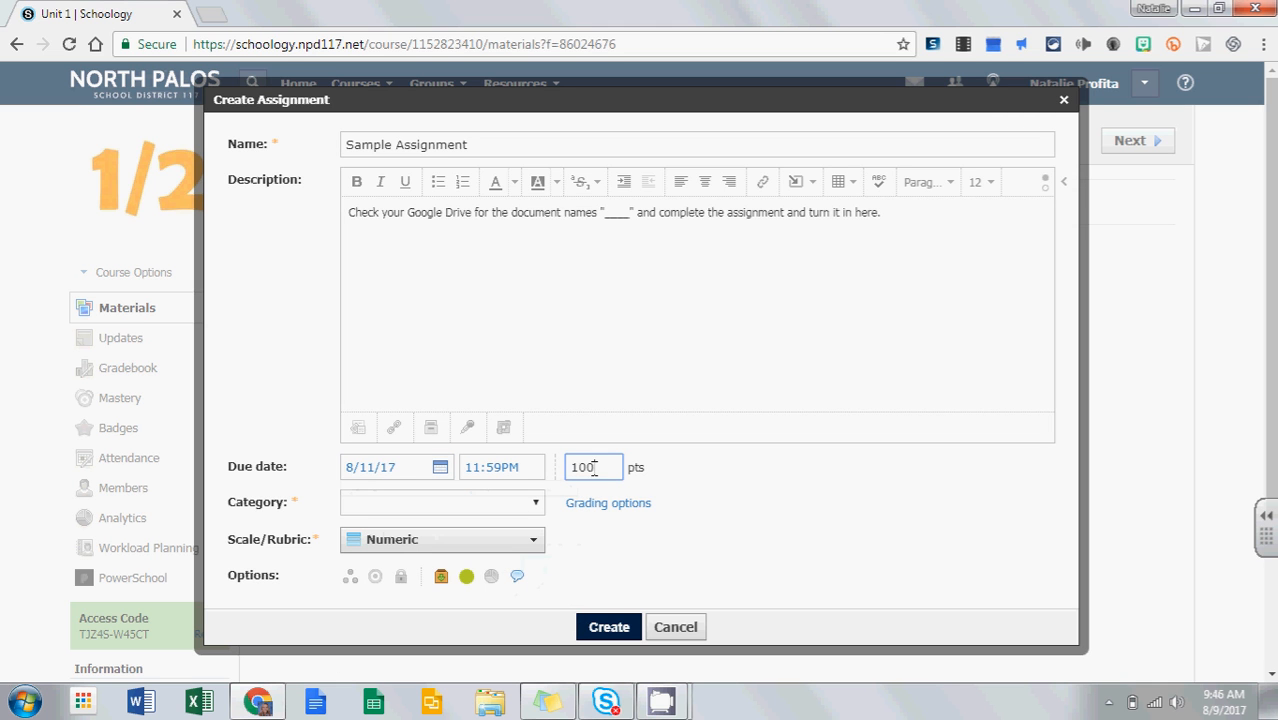
left_click_drag(592, 467, 542, 467)
type("25")
left_click(483, 508)
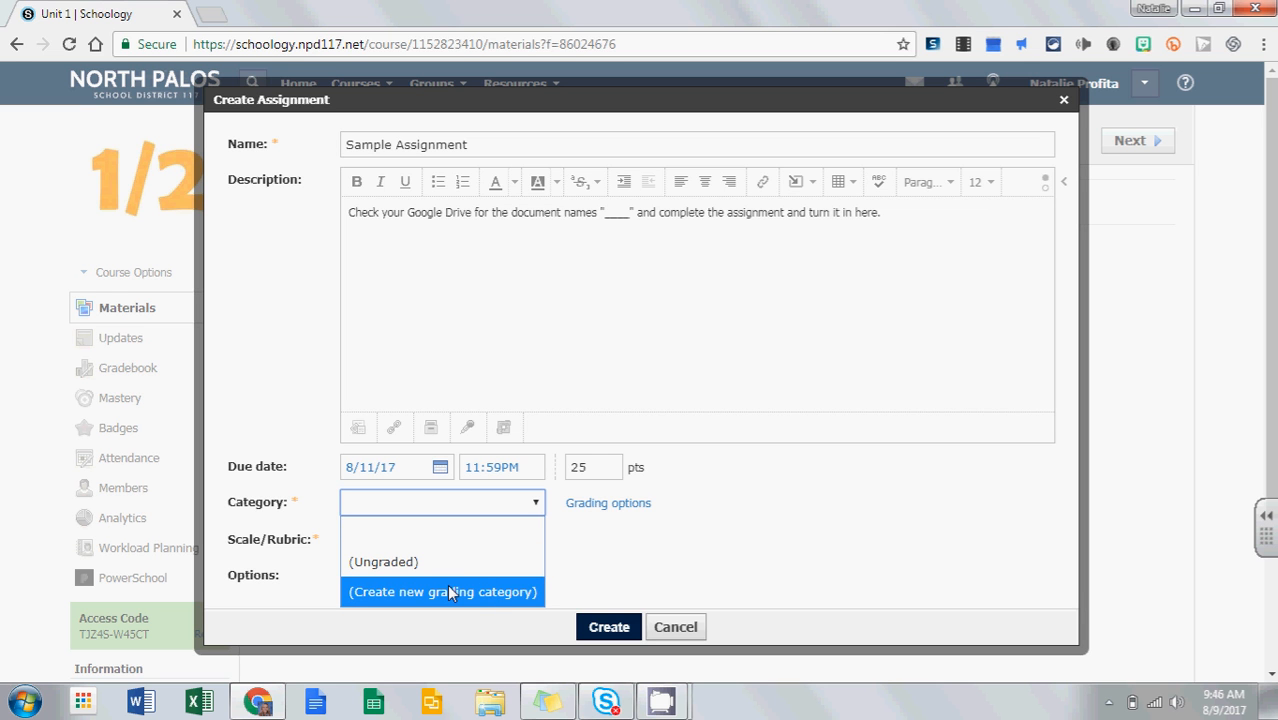
left_click(602, 550)
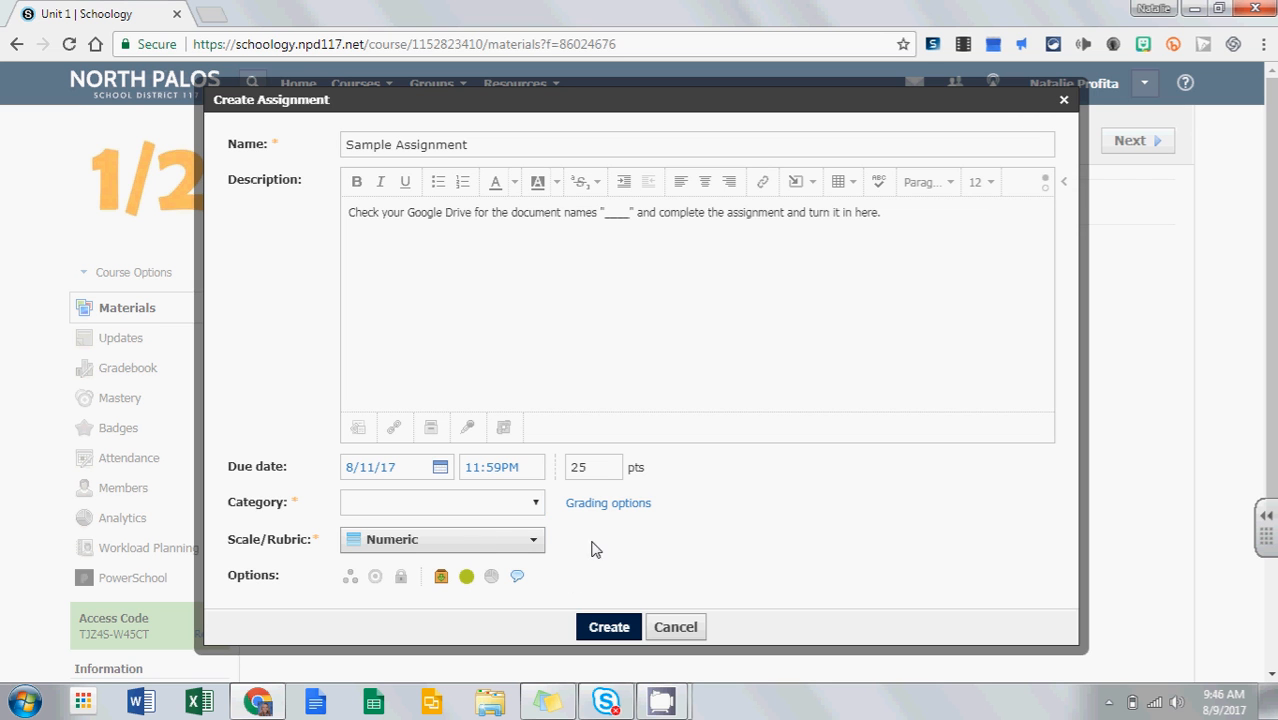
left_click(526, 548)
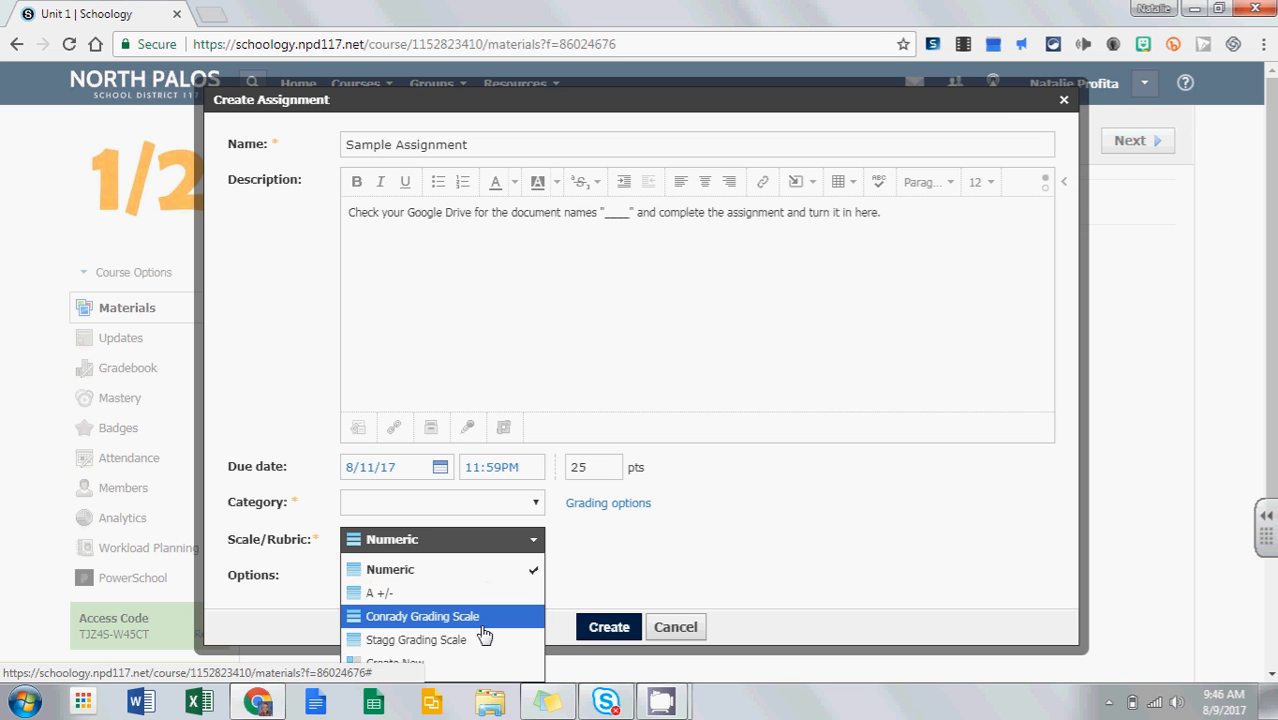
scroll(466, 668, "down", 1)
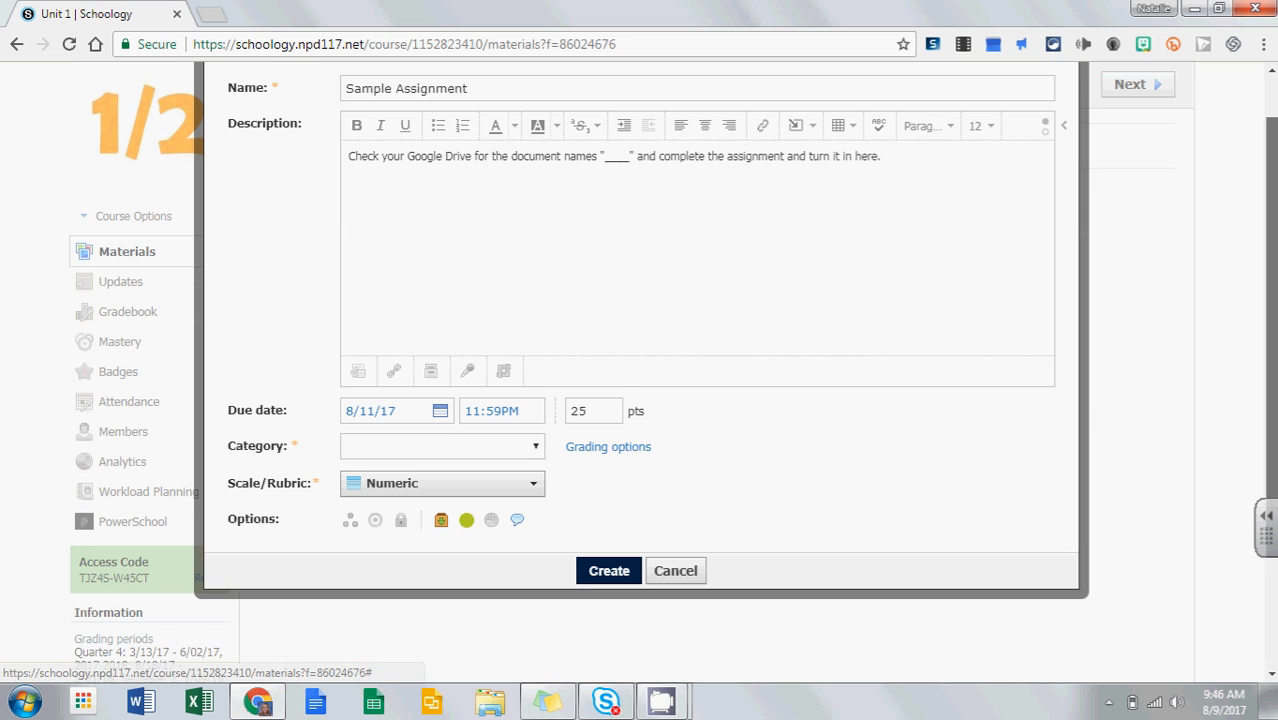
left_click(518, 483)
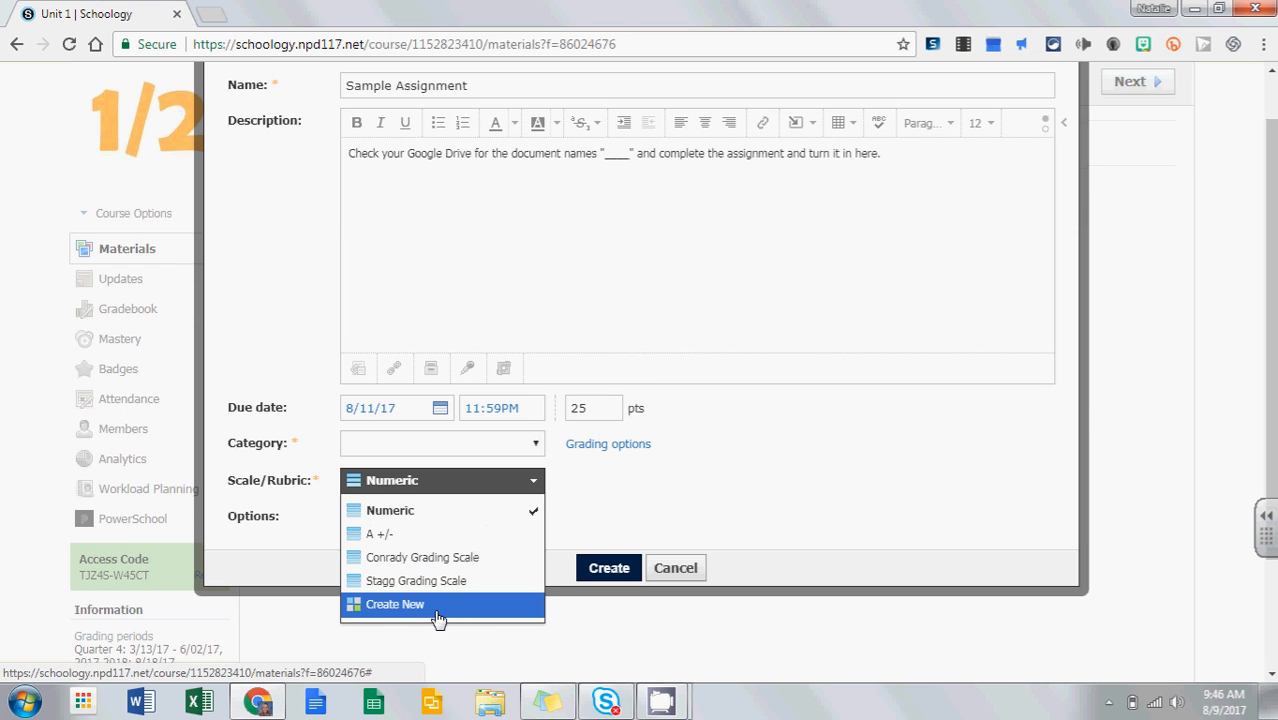
left_click(698, 494)
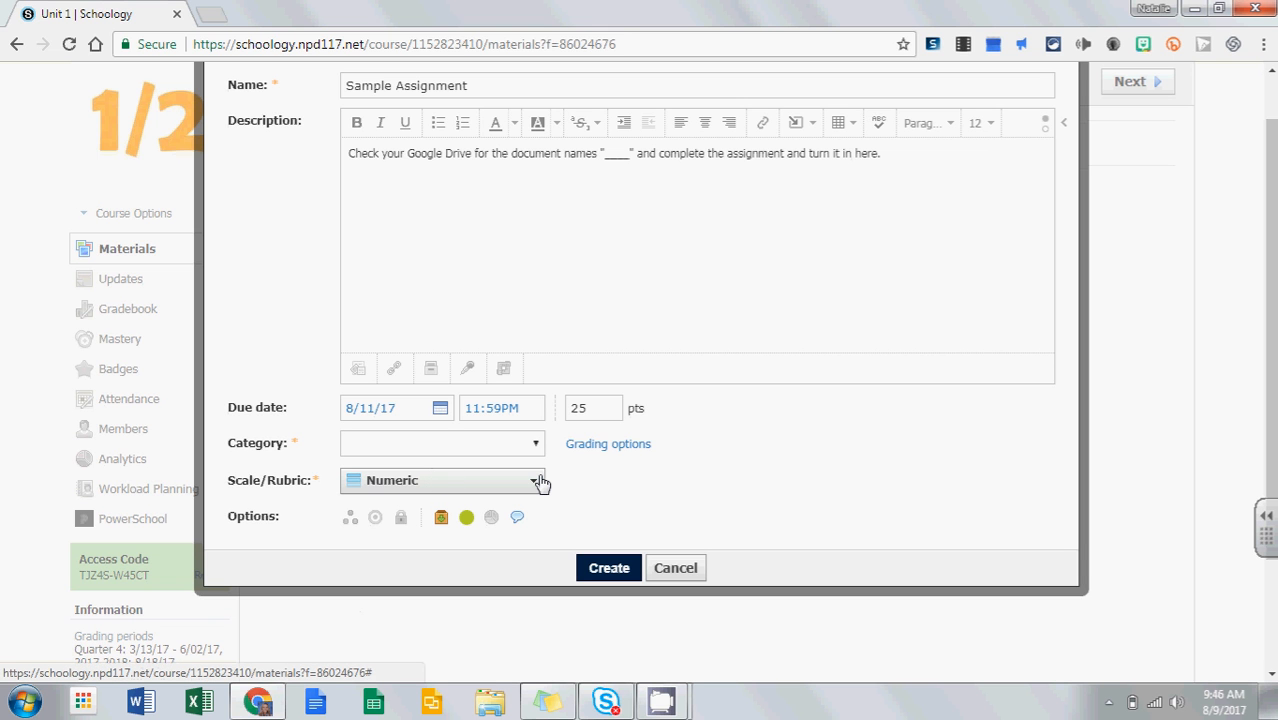
Enable individual assigning for Sample Assignment and try a recipient search in the Assign to field, clearing the entry
left_click(352, 526)
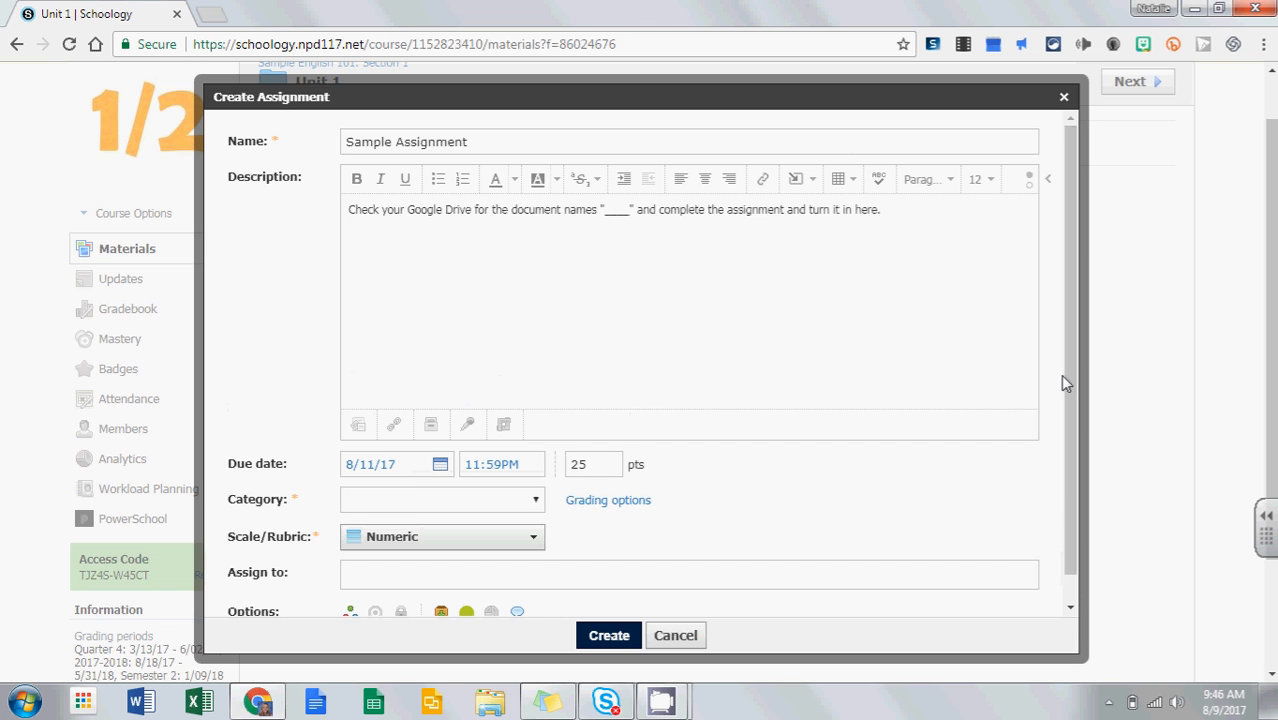
scroll(1070, 405, "down", 1)
left_click(436, 547)
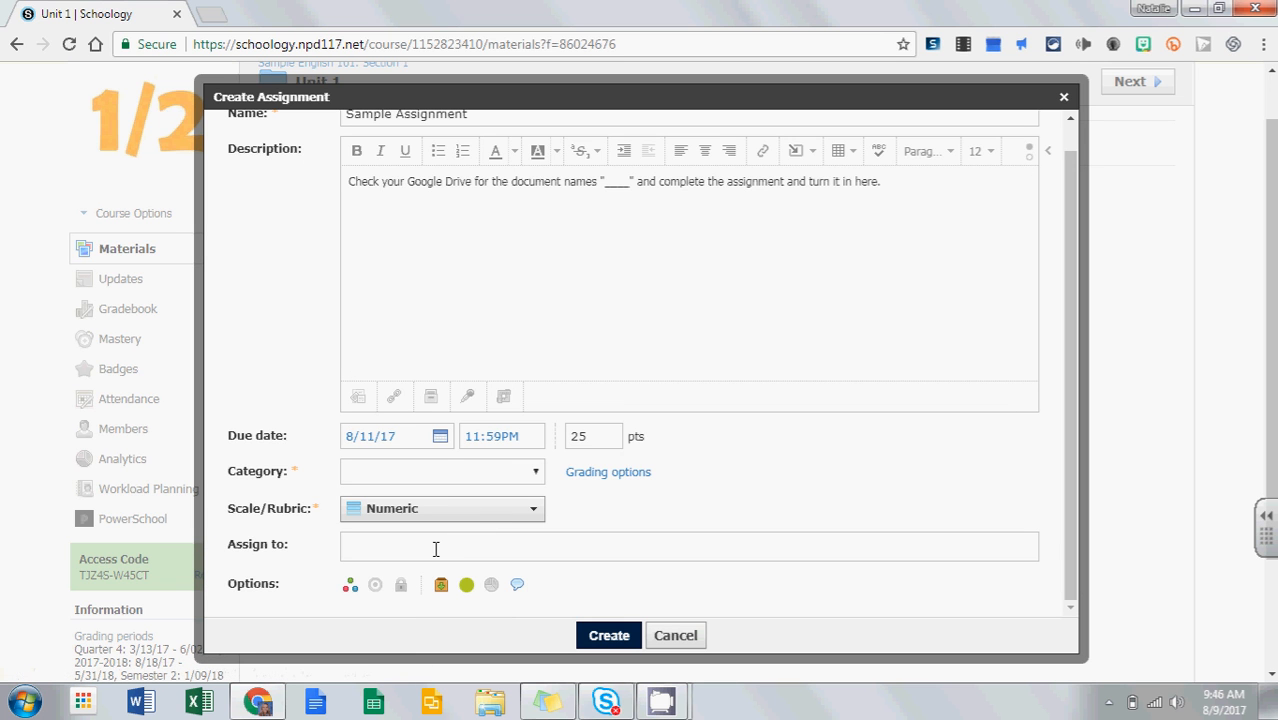
type("s")
key("BackSpace")
type("na")
key("BackSpace")
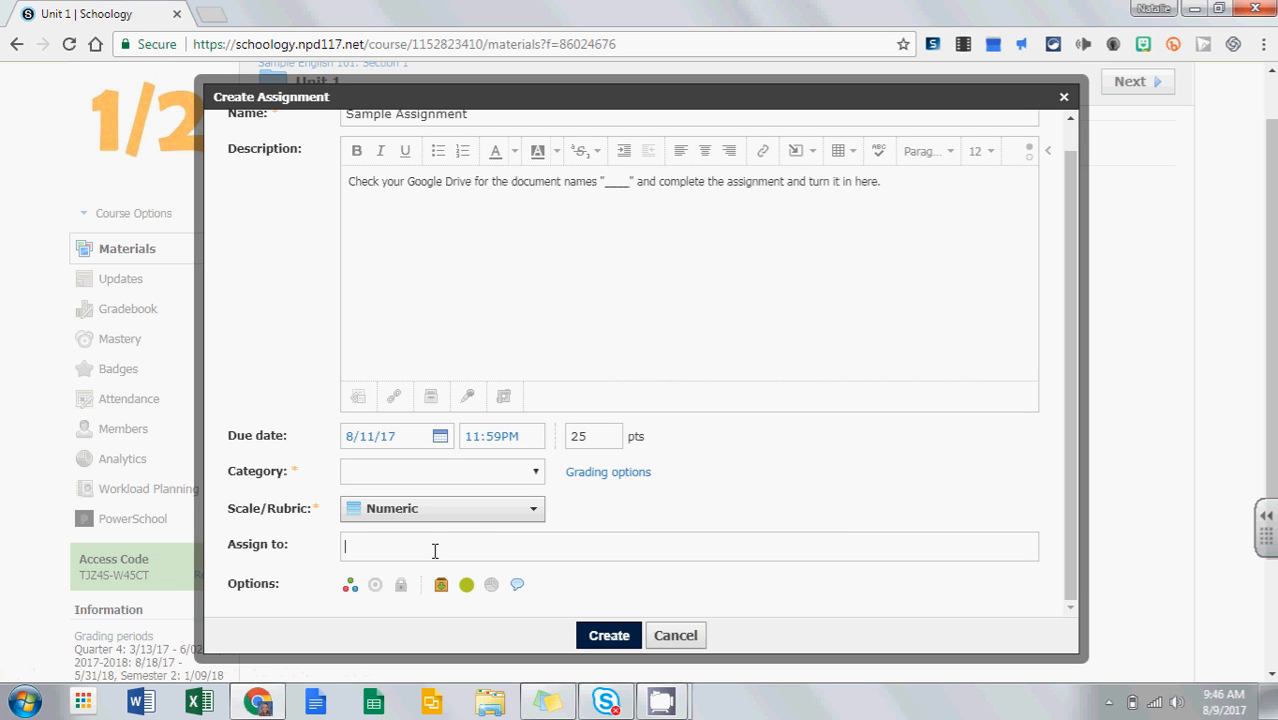
Look through the learning objectives available for the assignment and close the list without adding any
left_click(376, 586)
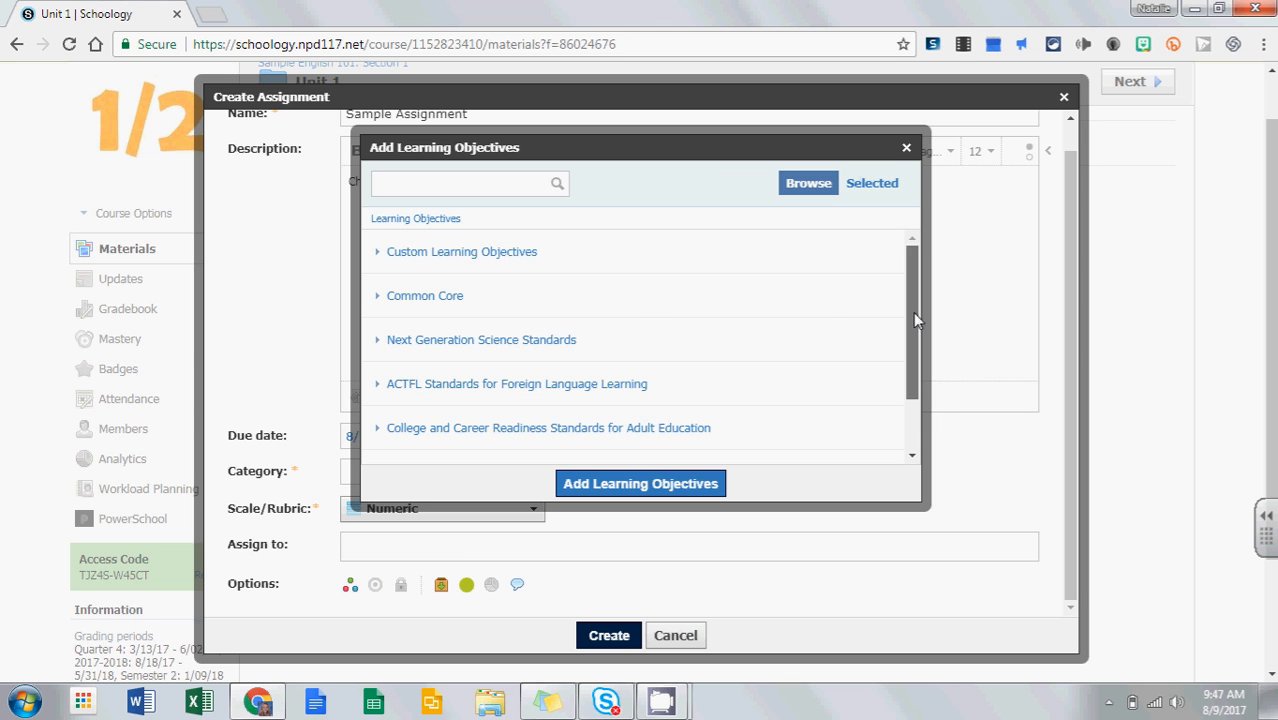
mouse_move(913, 312)
left_mouse_down()
mouse_move(915, 339)
mouse_move(912, 289)
mouse_move(918, 414)
mouse_move(936, 322)
left_mouse_up()
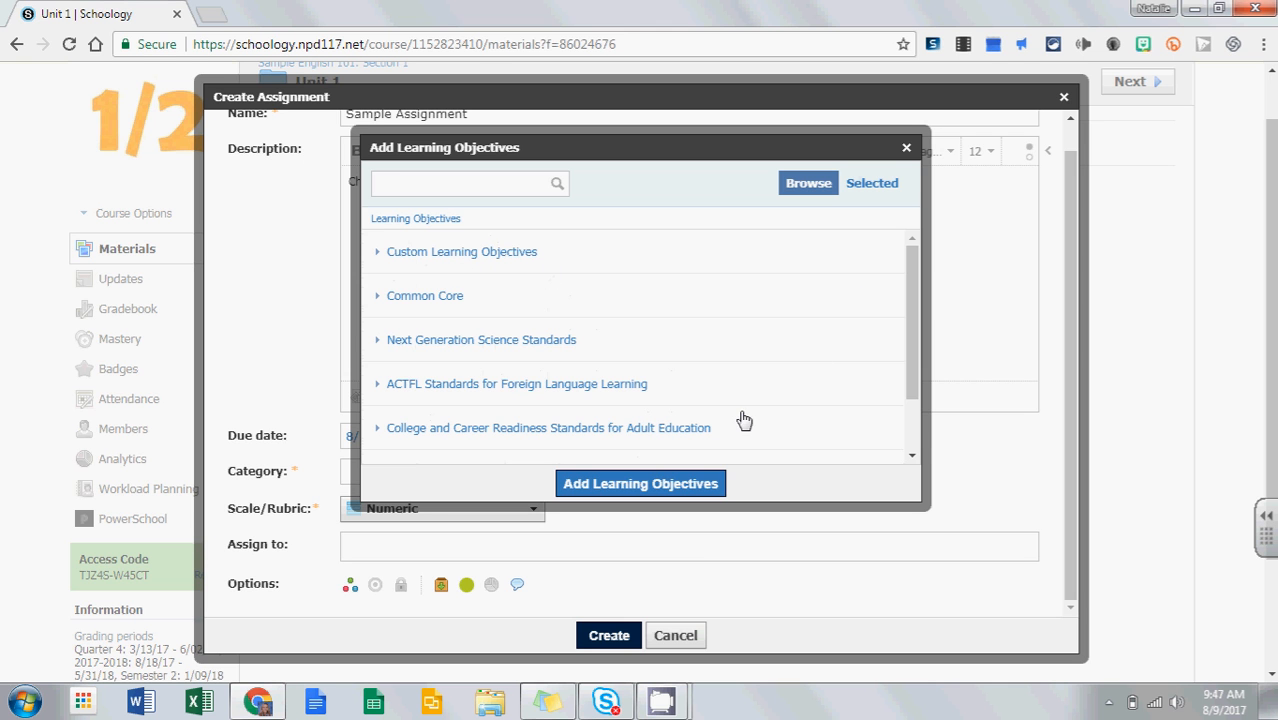
left_click(906, 149)
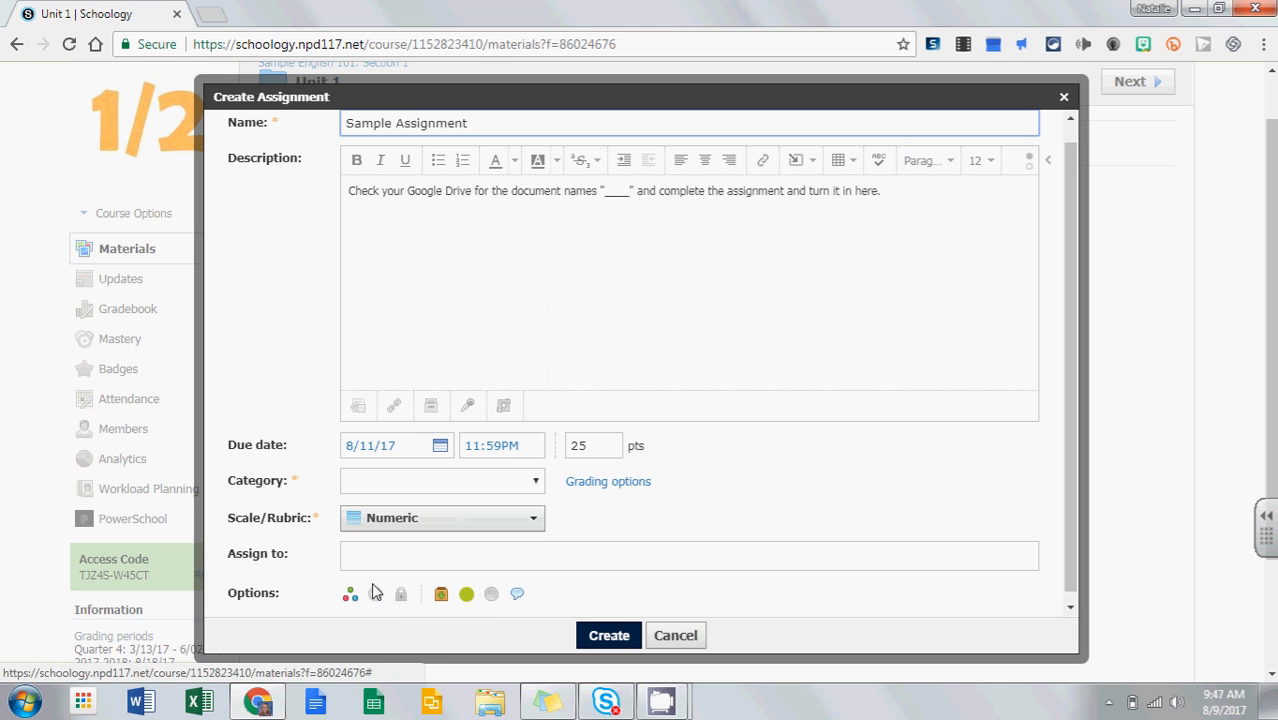
Turn the assignment's submissions off and on again, and switch off its comments
left_click(441, 597)
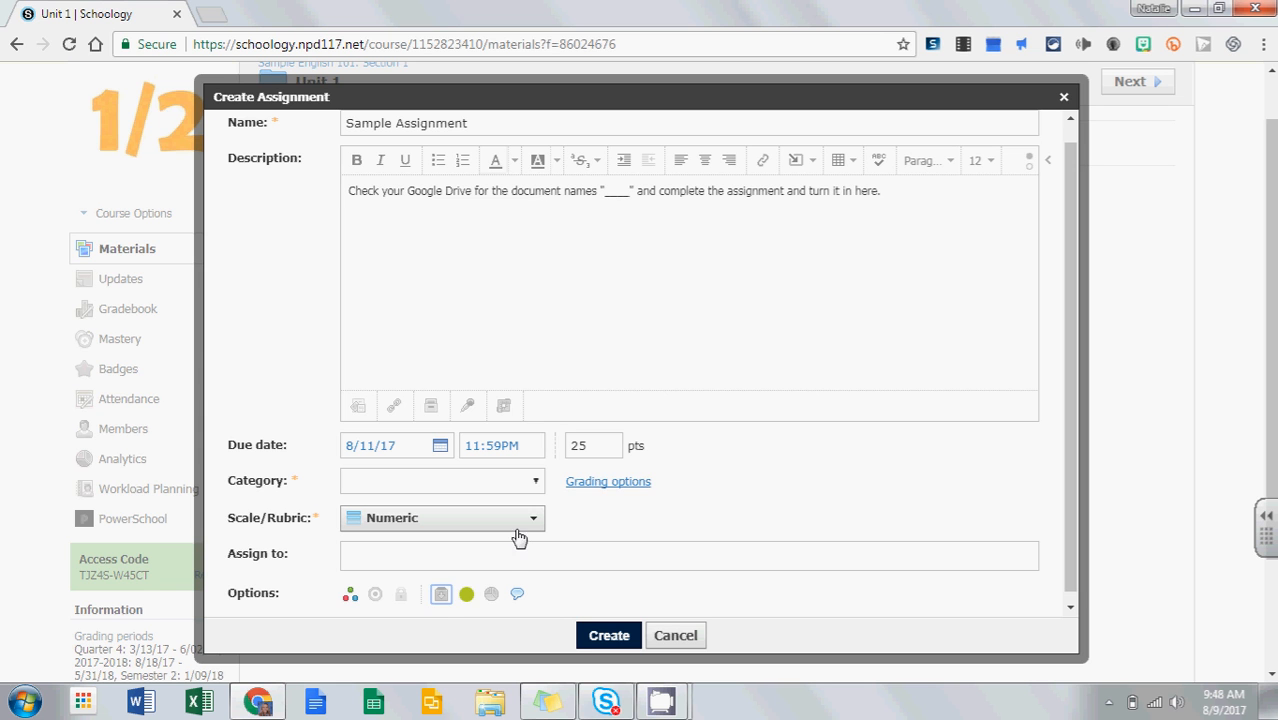
left_click(441, 595)
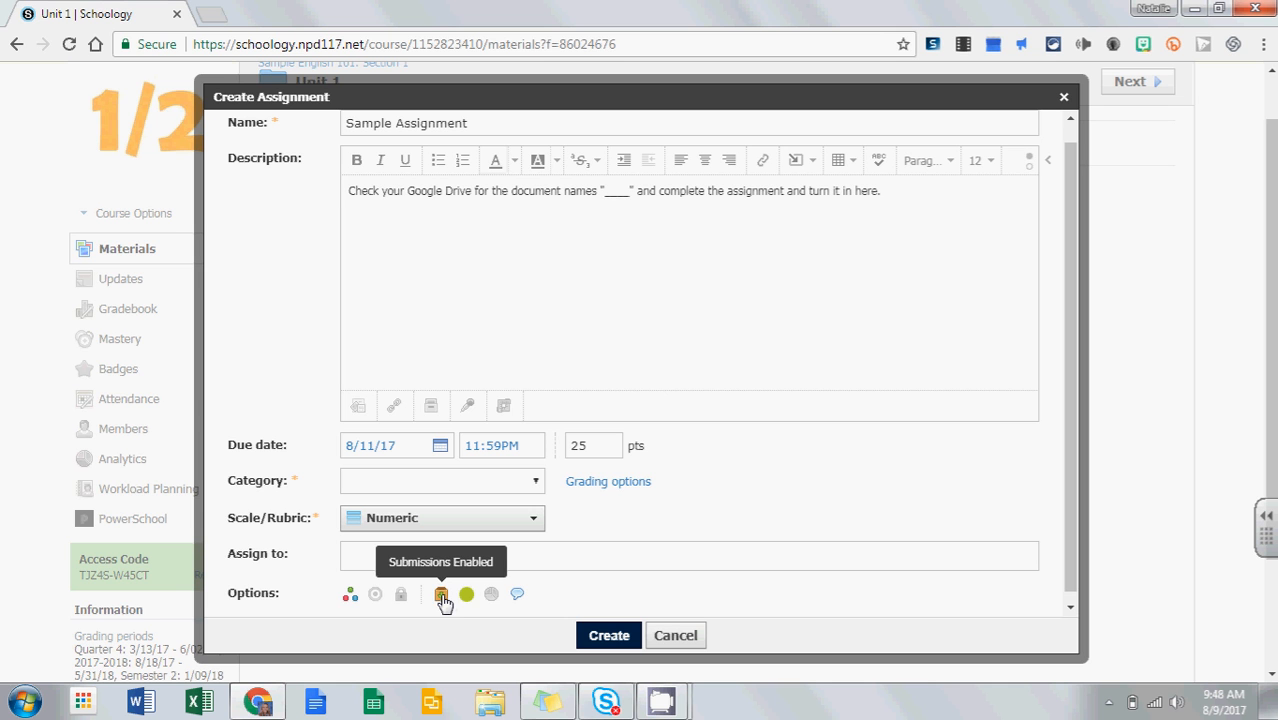
left_click(517, 595)
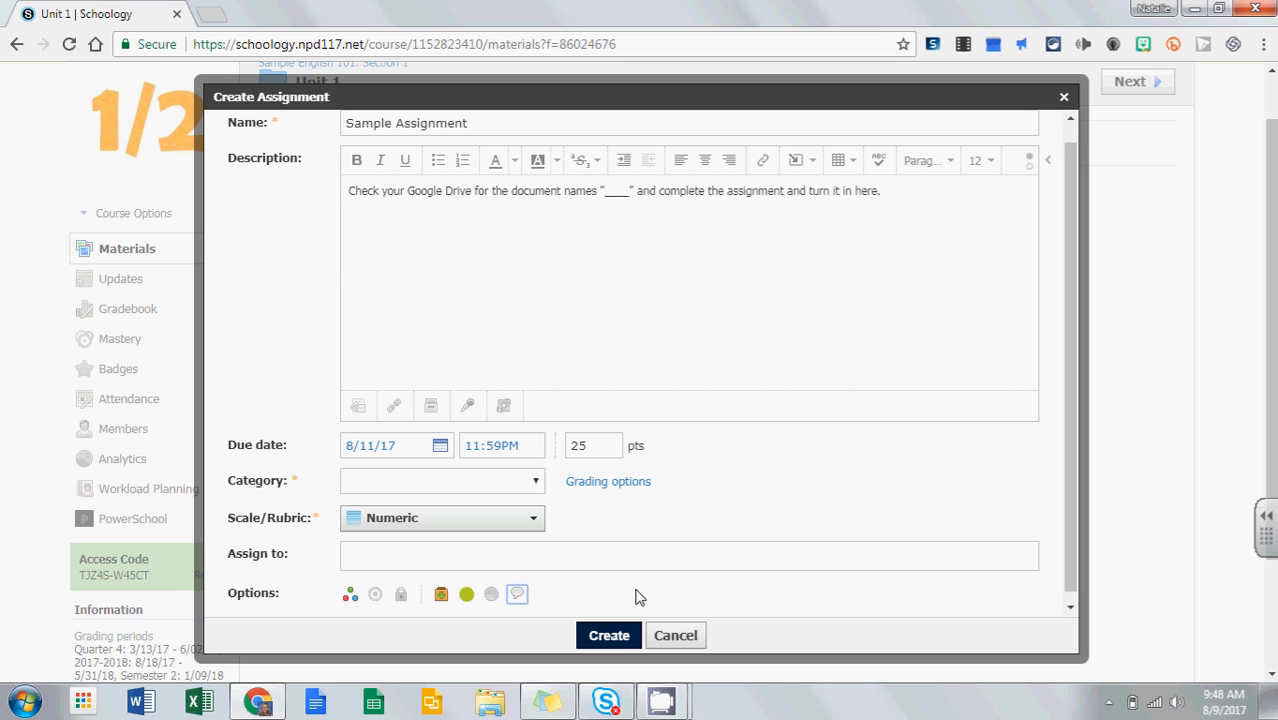
Set the assignment's category to (Ungraded) and create the assignment
left_click(608, 638)
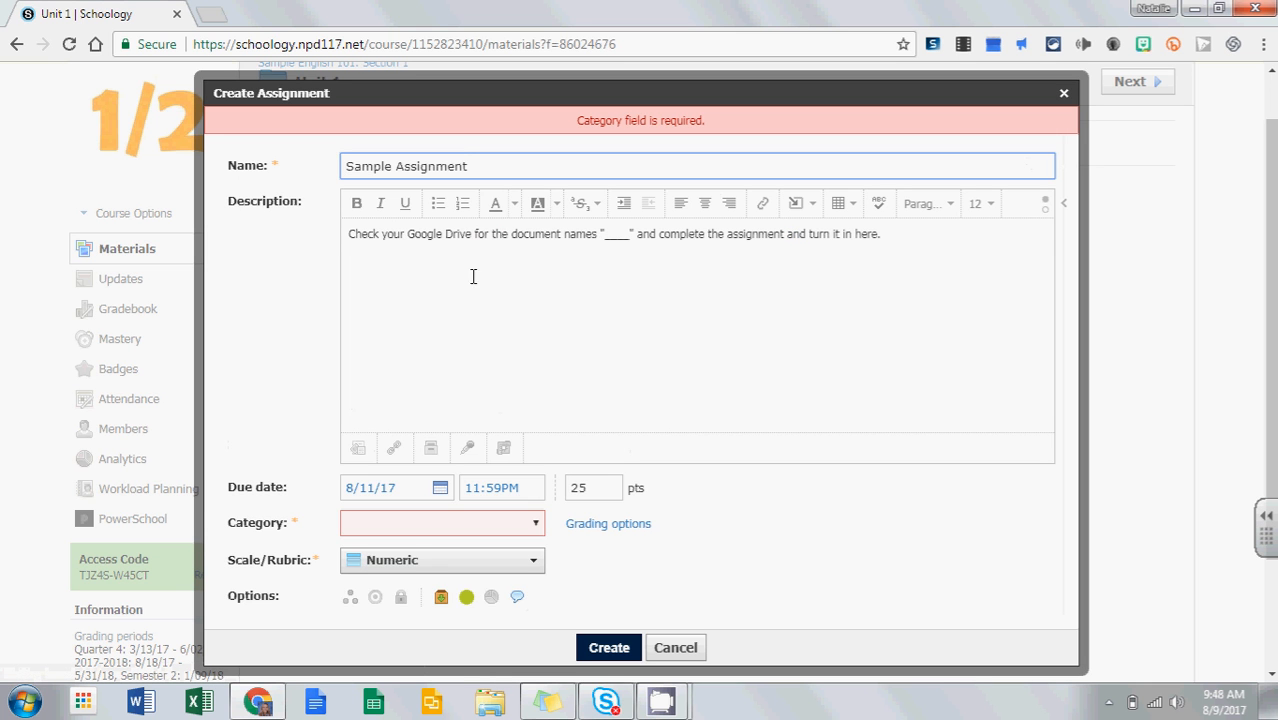
left_click(415, 520)
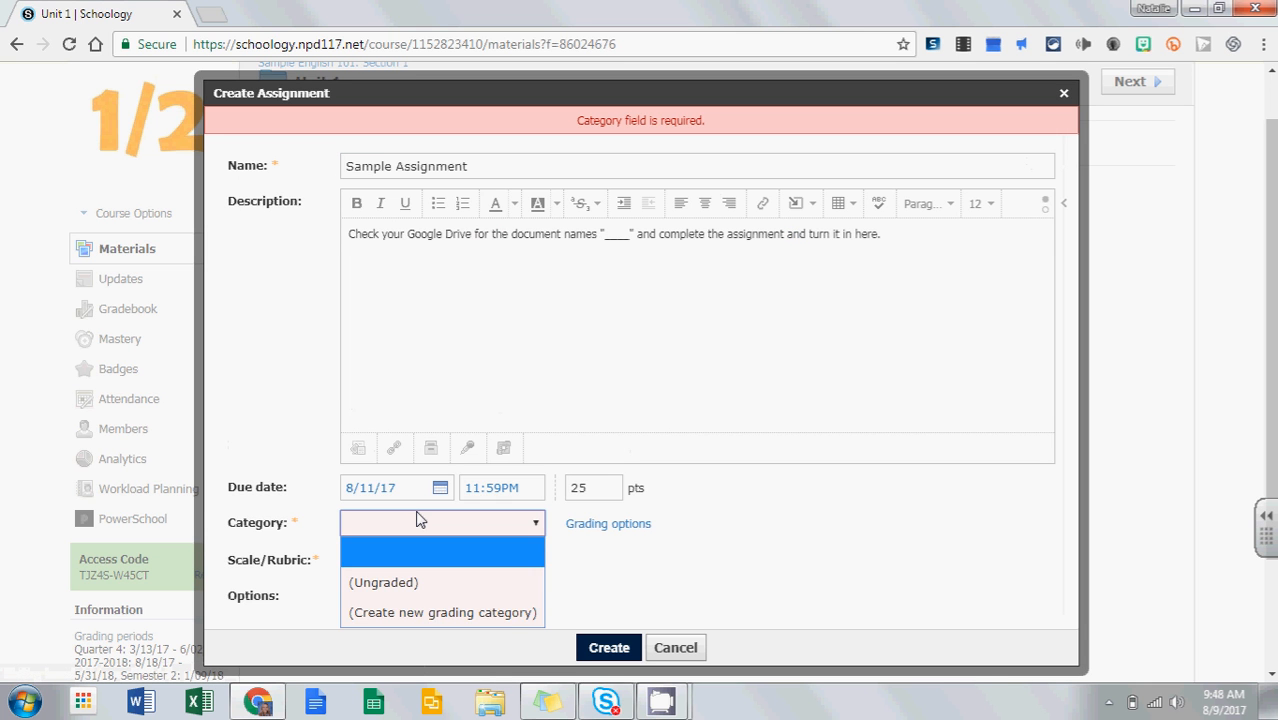
left_click(443, 583)
left_click(622, 651)
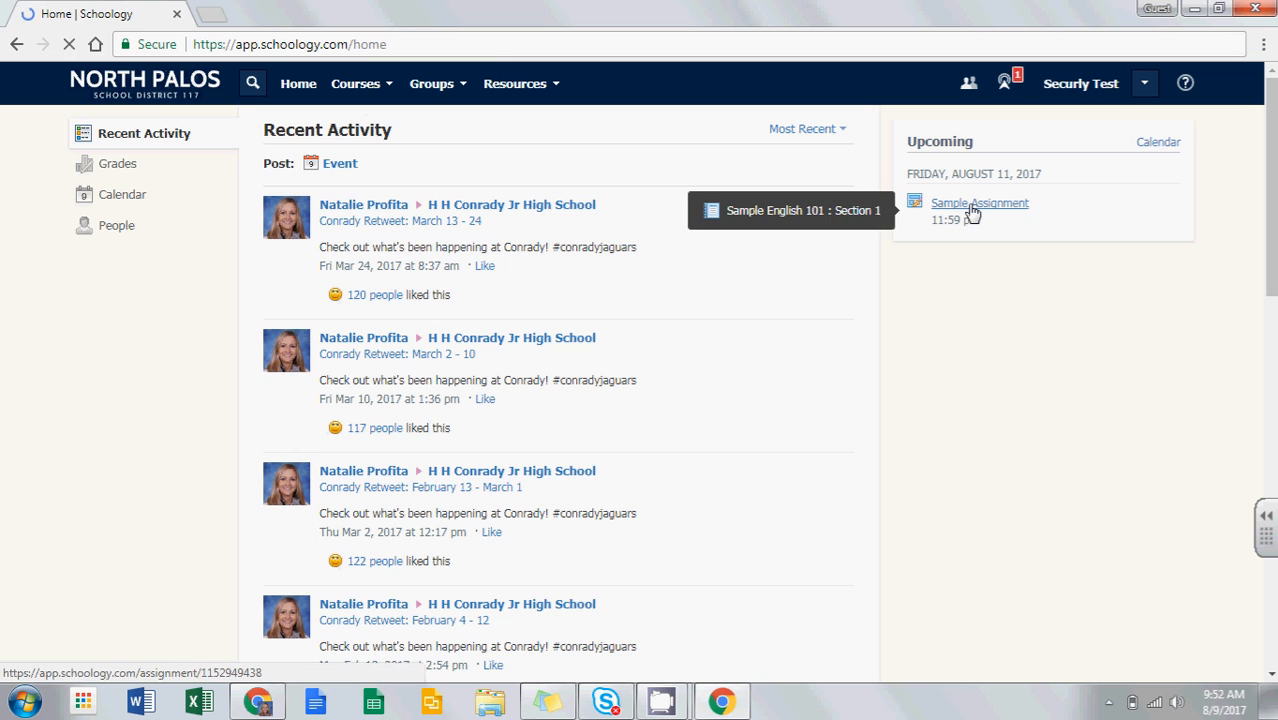
In the student account, view Sample Assignment from the upcoming items and again through the course's Unit 1 folder
left_click(973, 206)
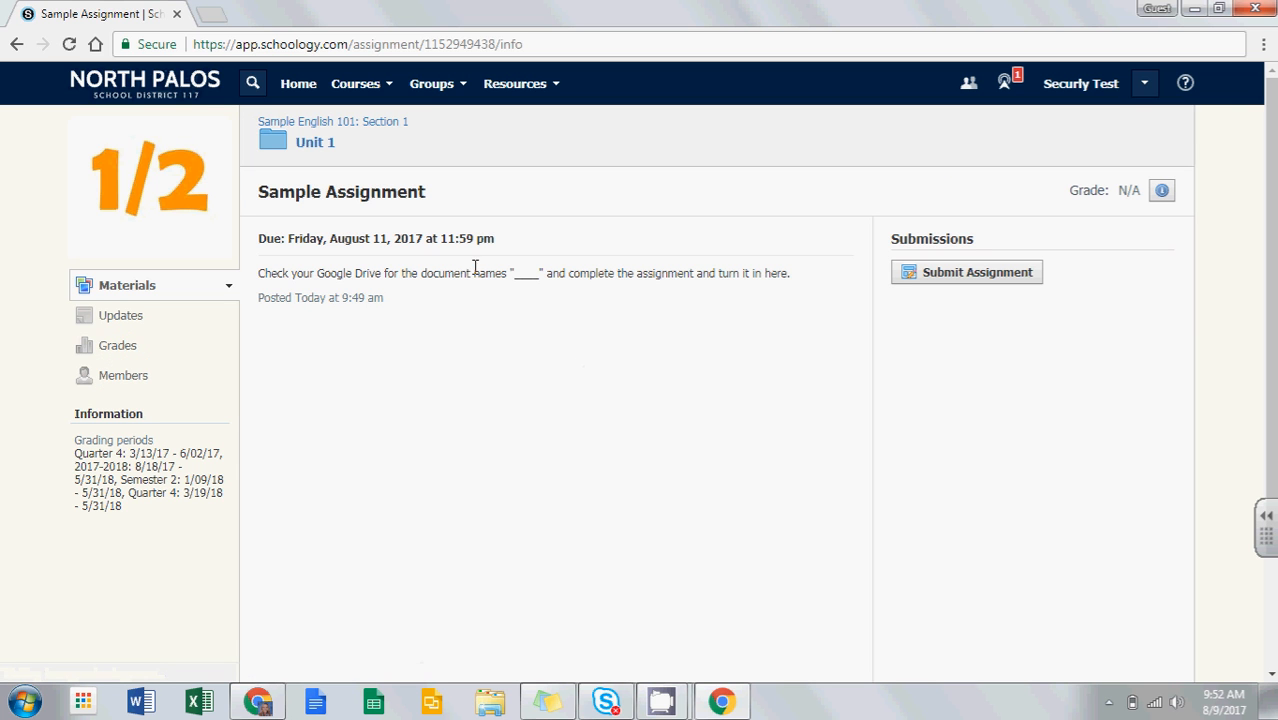
left_click(143, 287)
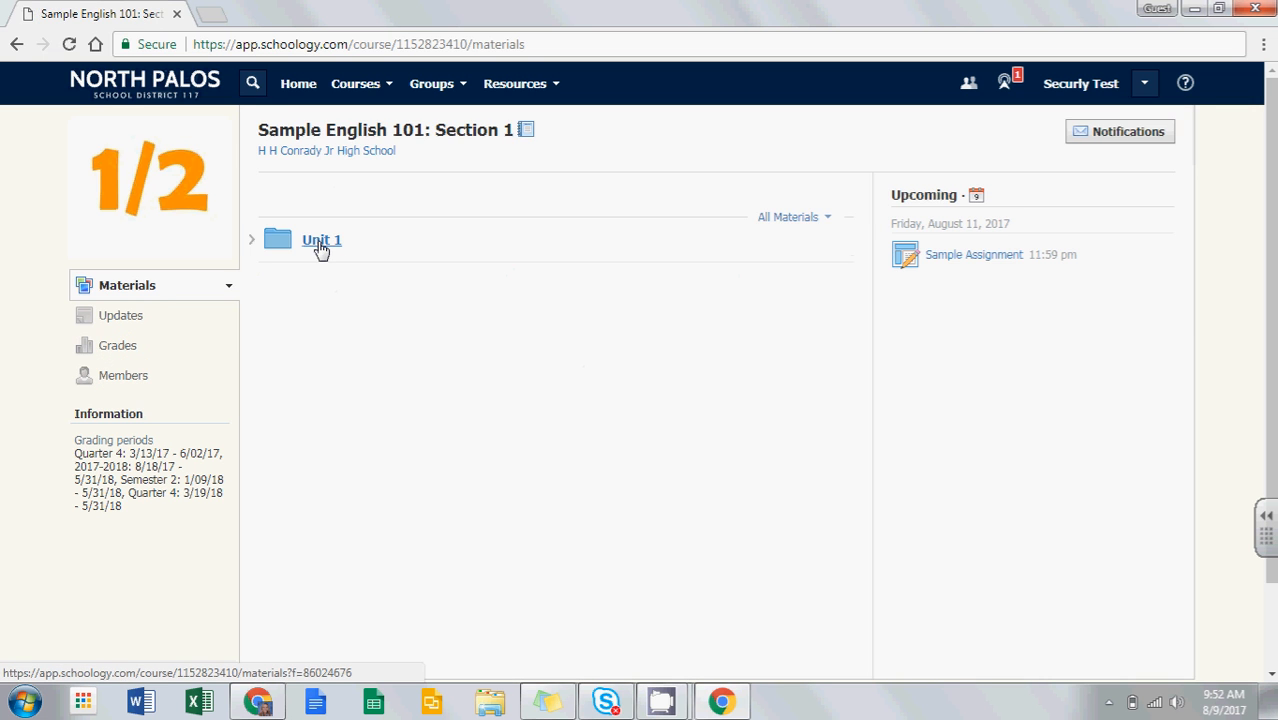
left_click(319, 242)
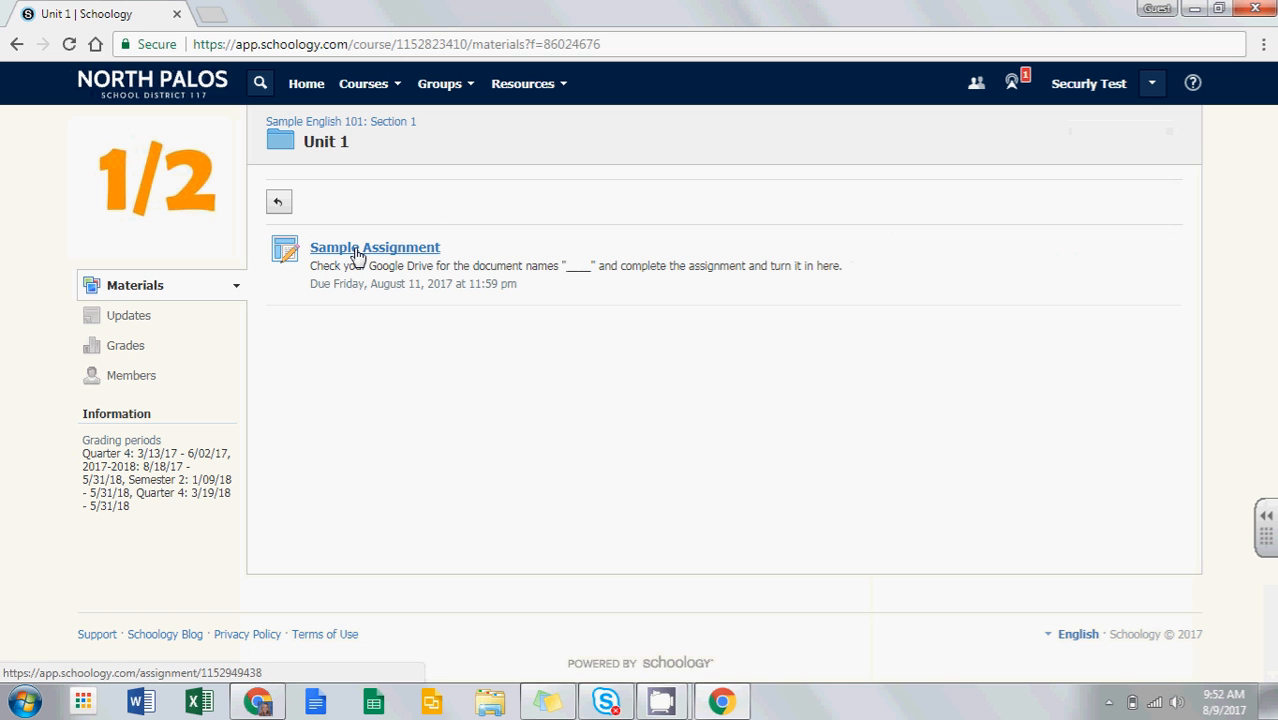
left_click(357, 254)
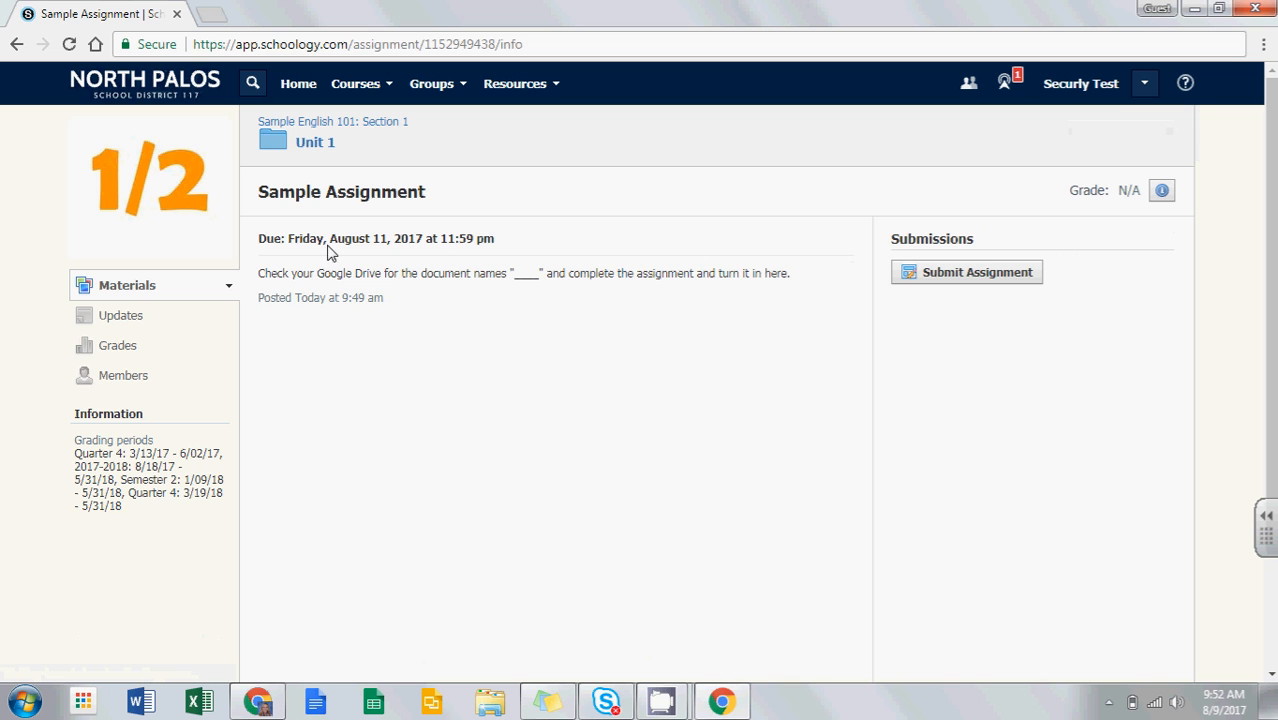
Start a submission for Sample Assignment and view the file chooser, closing it without picking a file
left_click(963, 274)
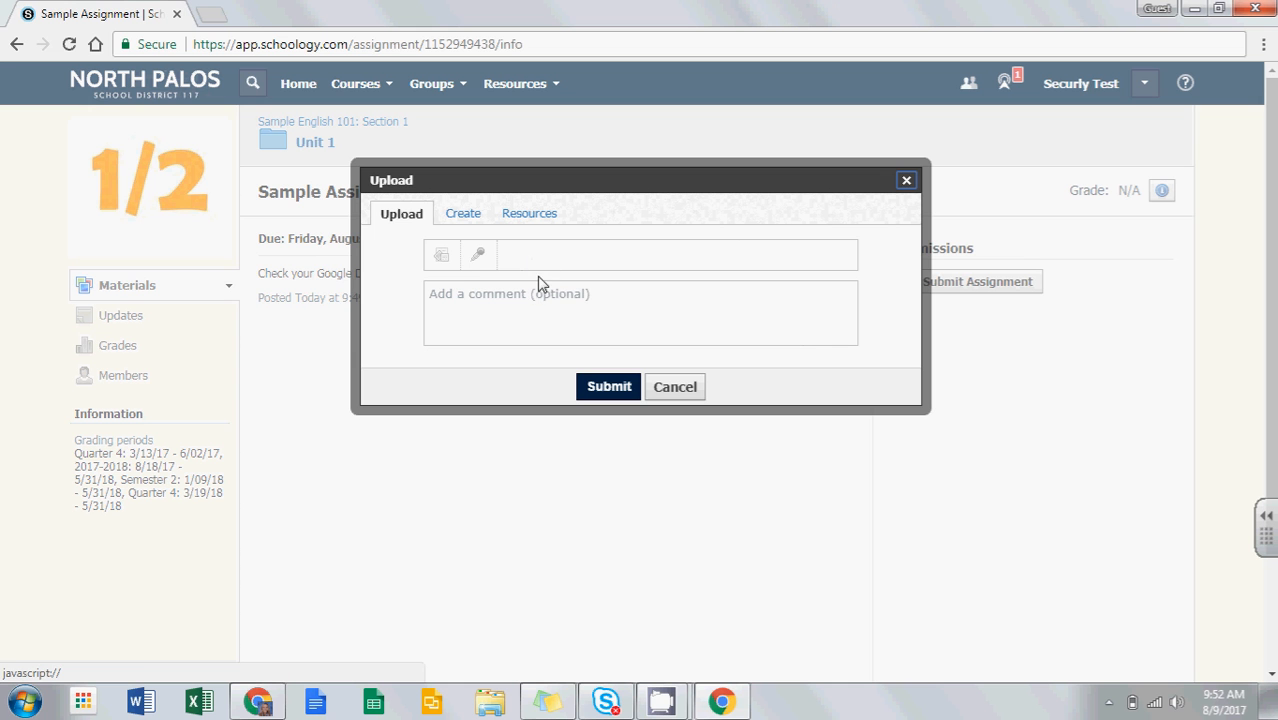
left_click(450, 262)
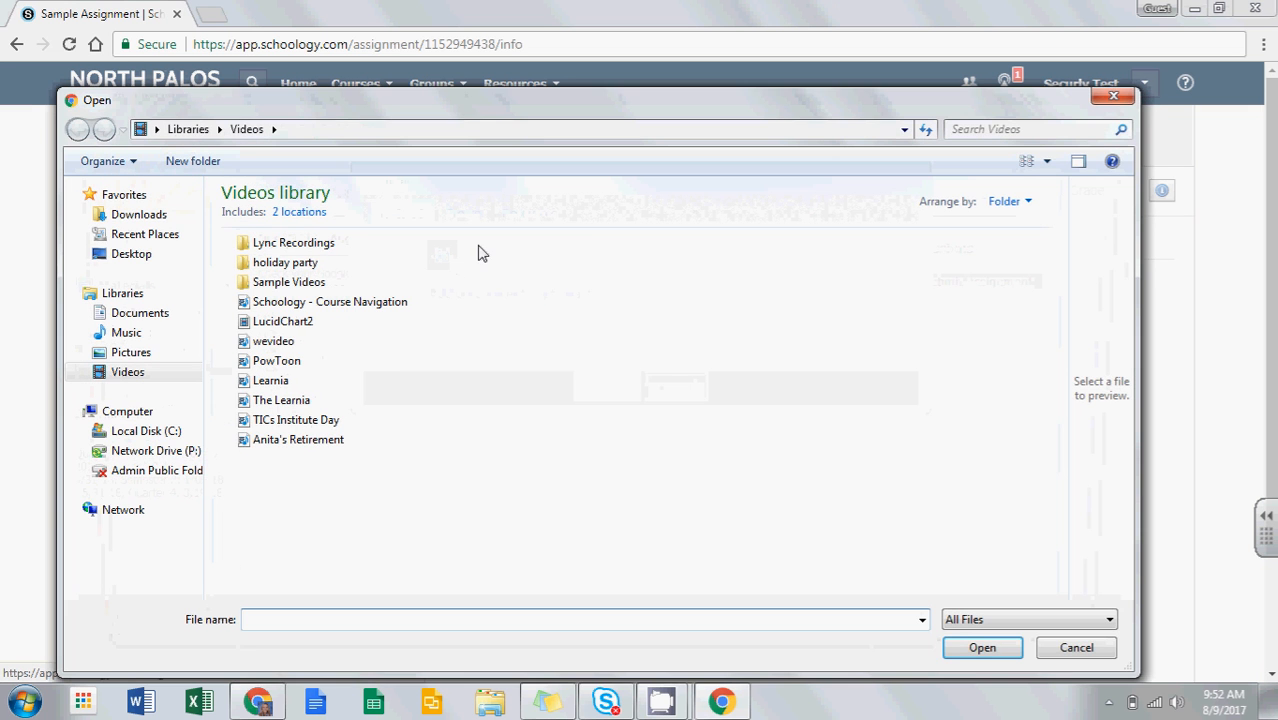
left_click(1108, 100)
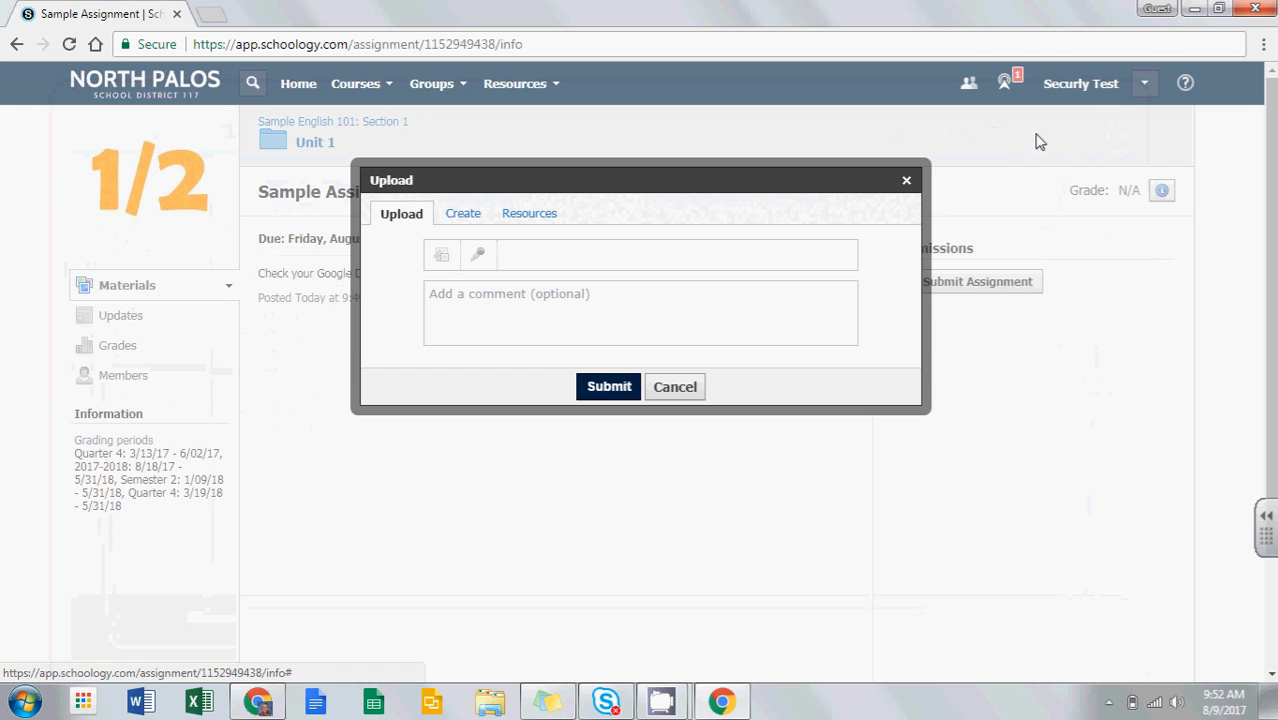
Look at the Google Drive Resource App among the submission's resource apps and return to the upload form
left_click(517, 216)
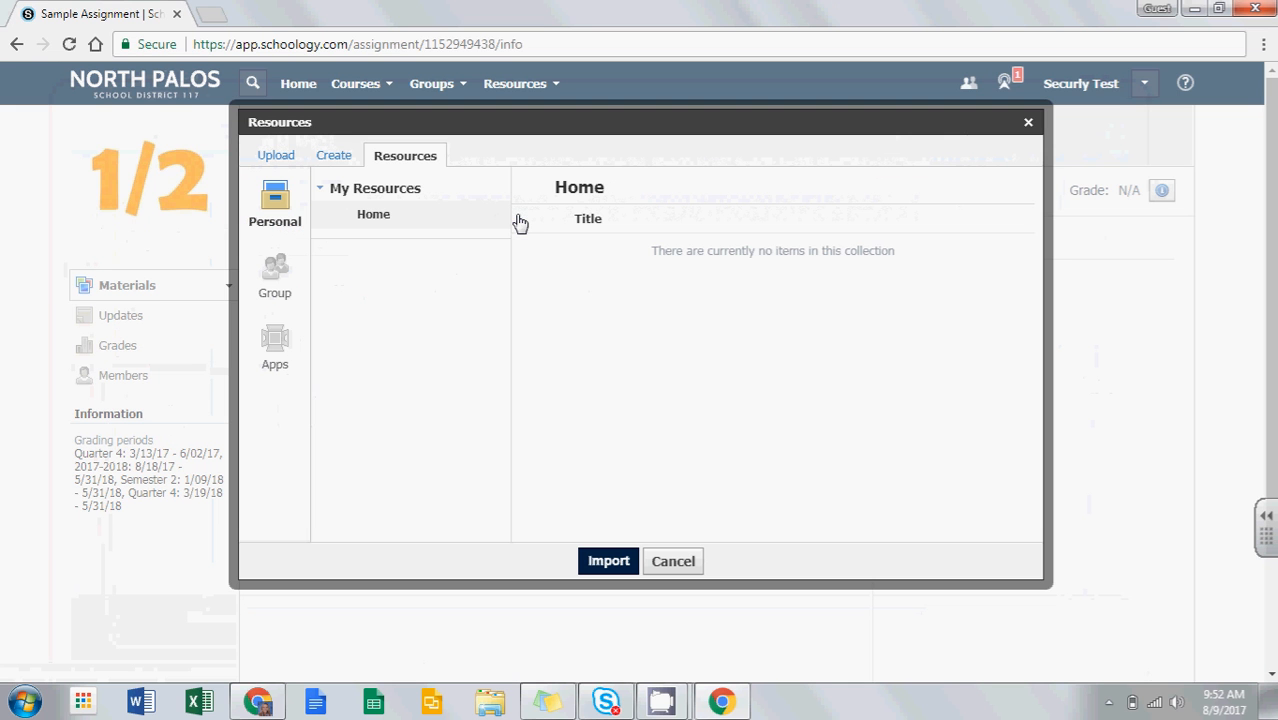
left_click(278, 338)
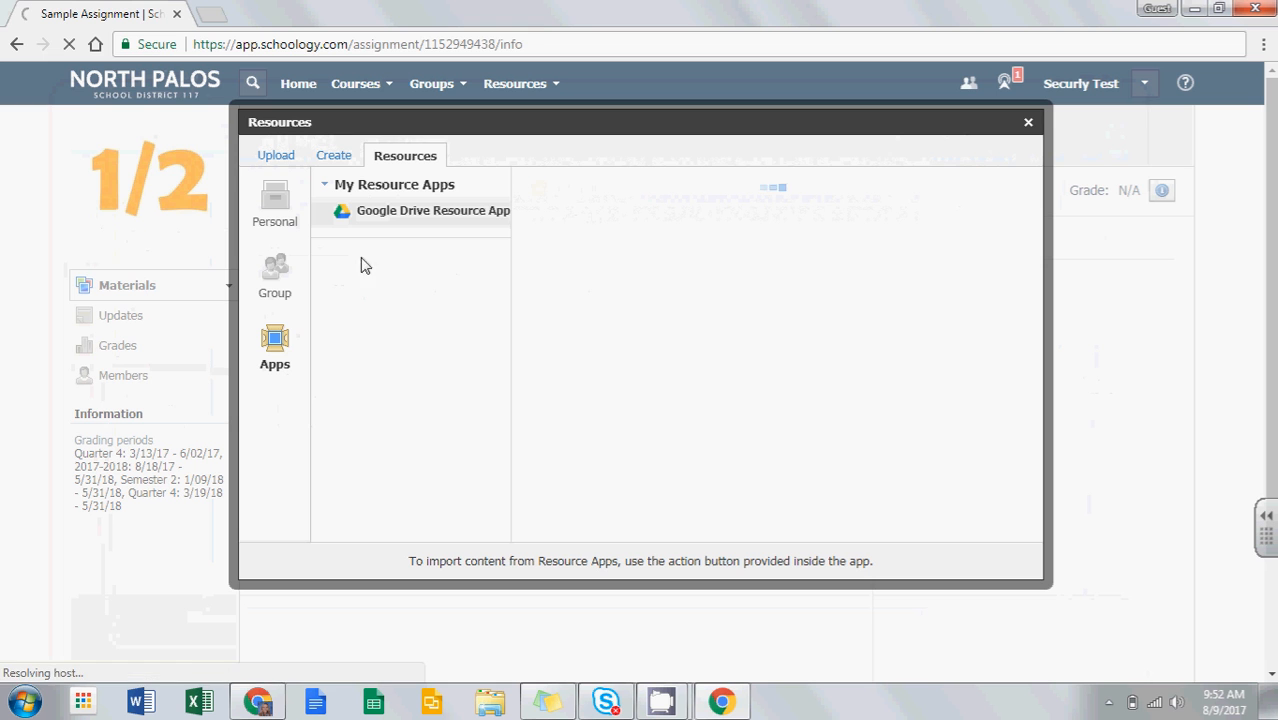
left_click(443, 220)
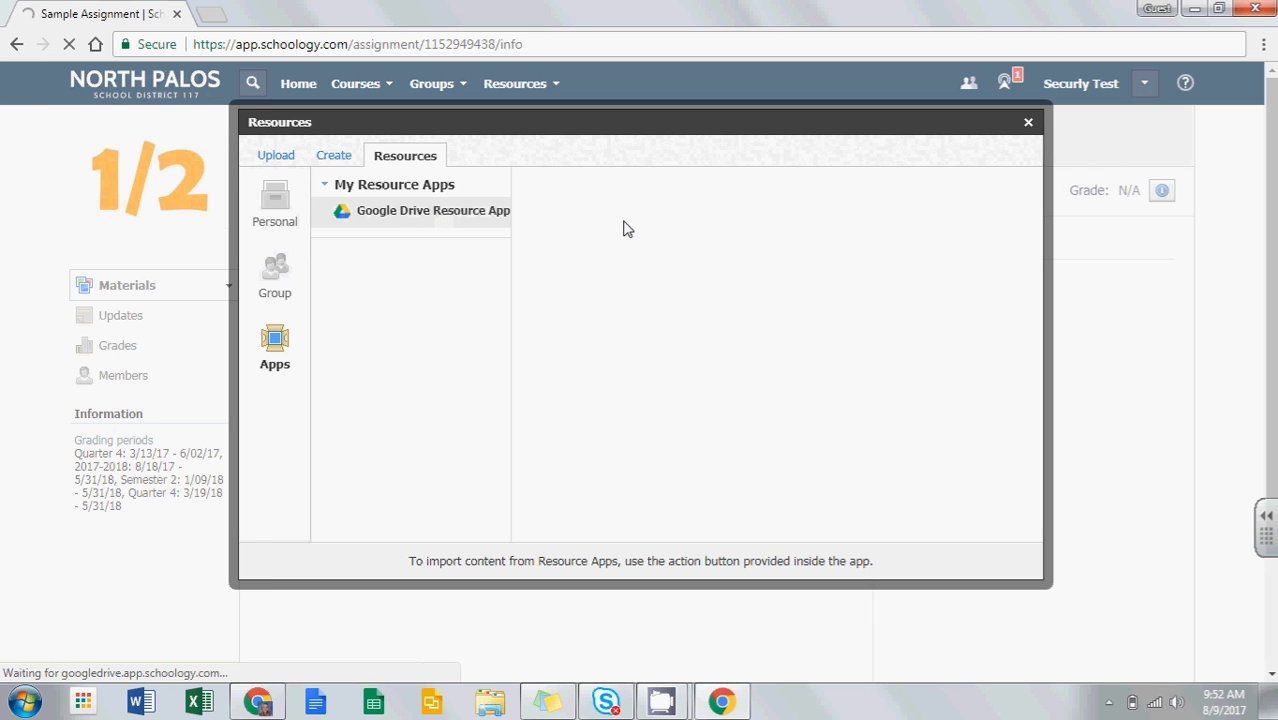
left_click(300, 161)
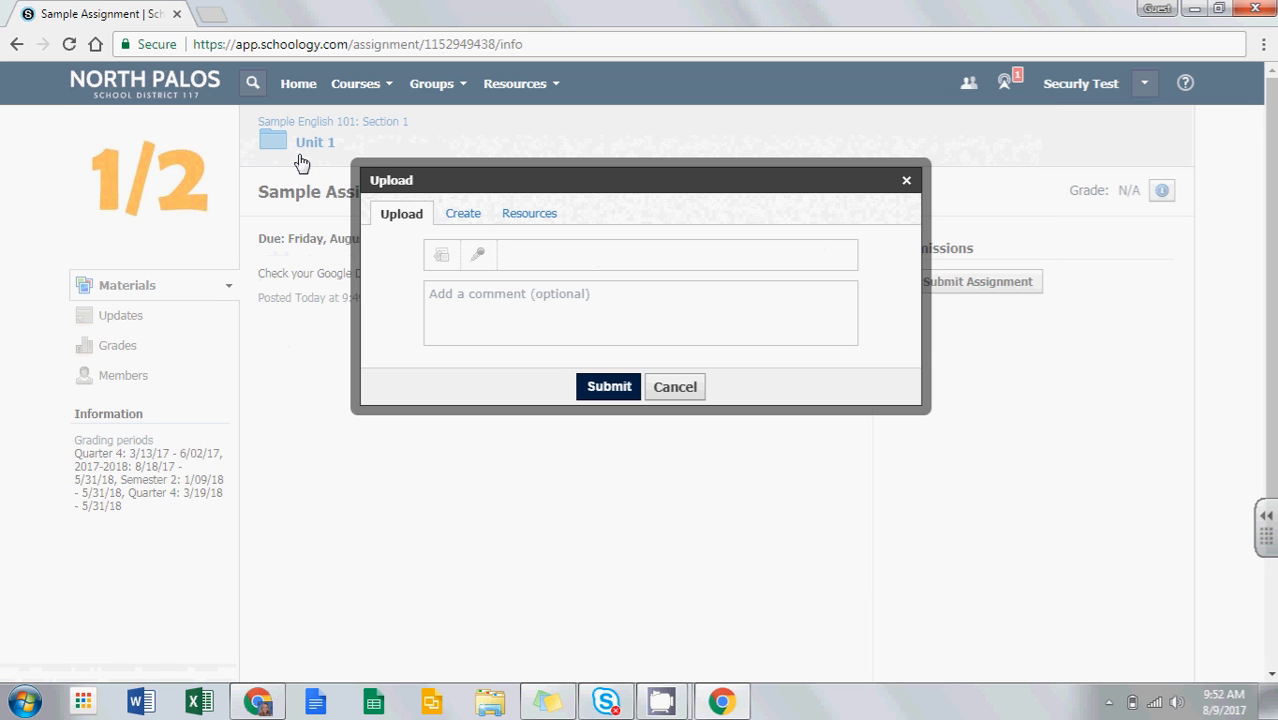
Examine the submission's text editor and its link insertion dialog without adding anything, and return to the upload form
left_click(463, 216)
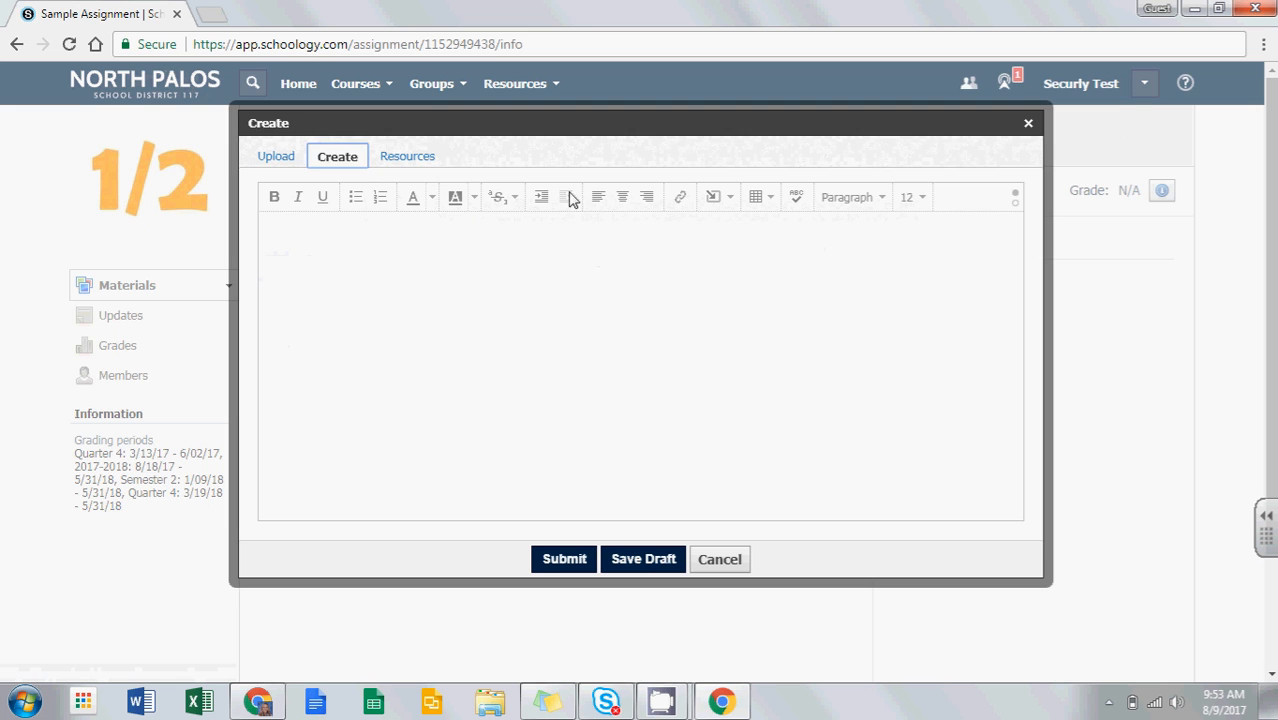
left_click(686, 200)
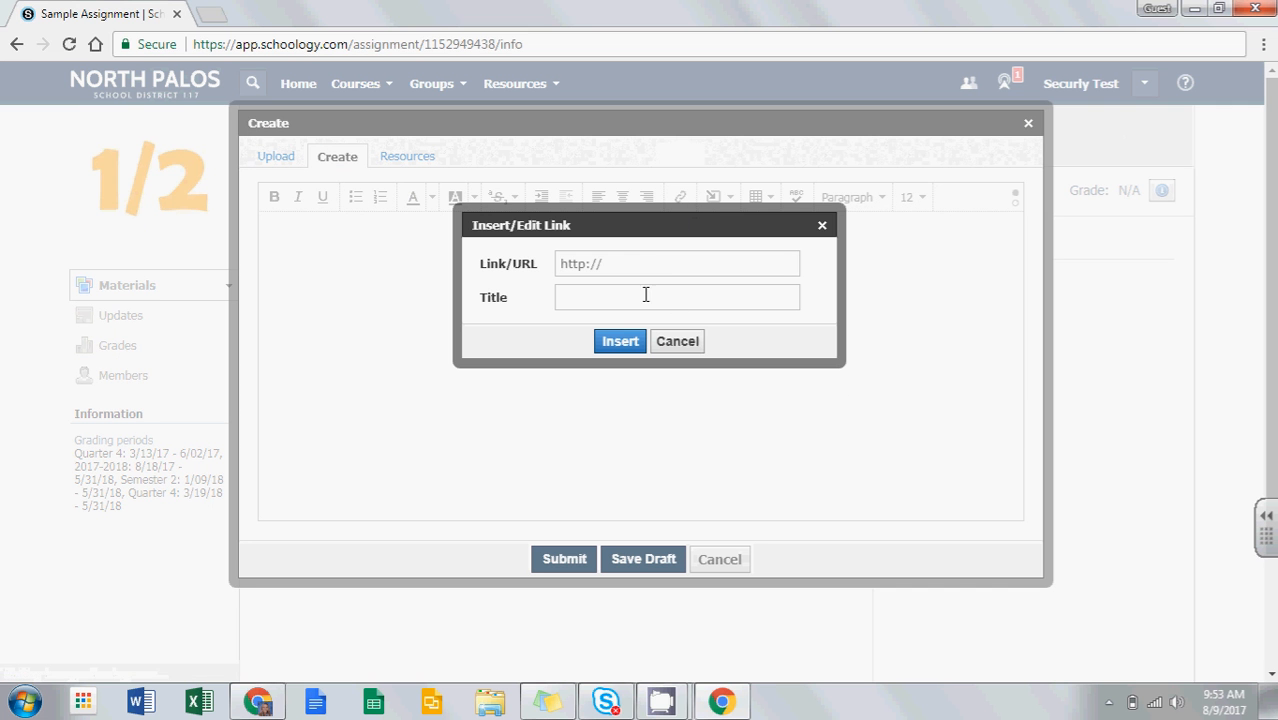
left_click(822, 225)
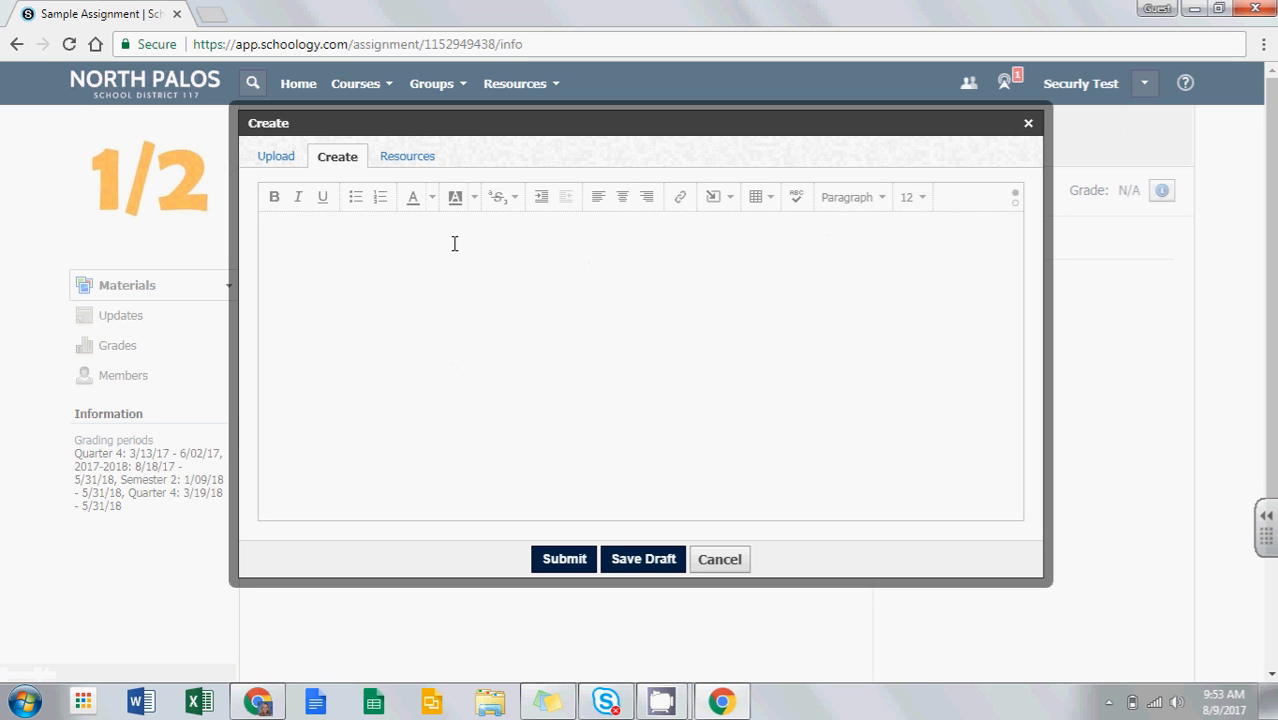
left_click(276, 157)
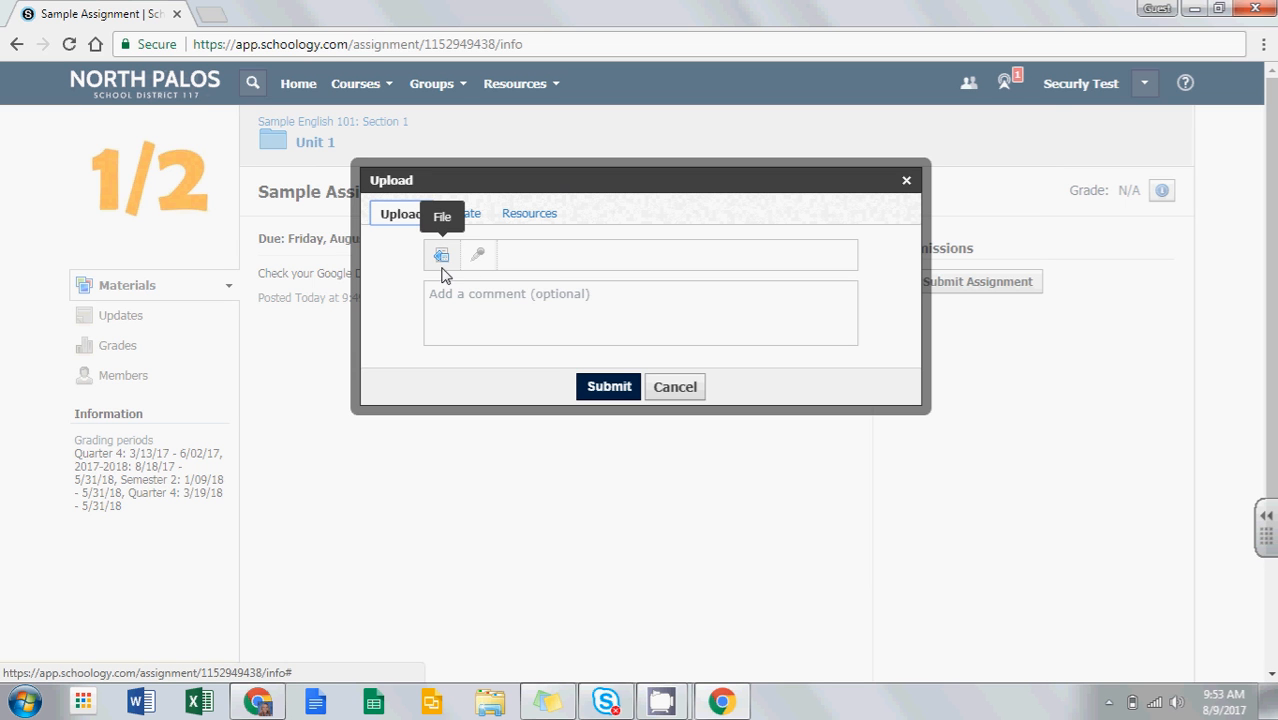
left_click(466, 214)
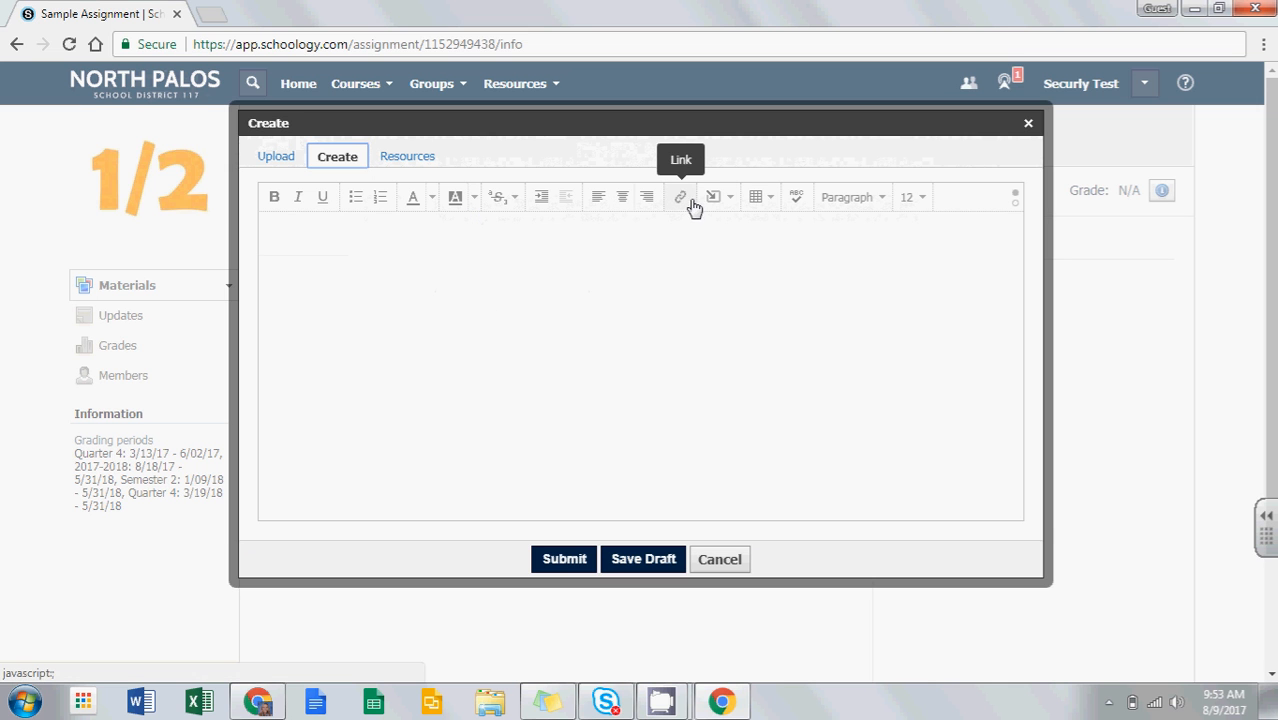
left_click(270, 156)
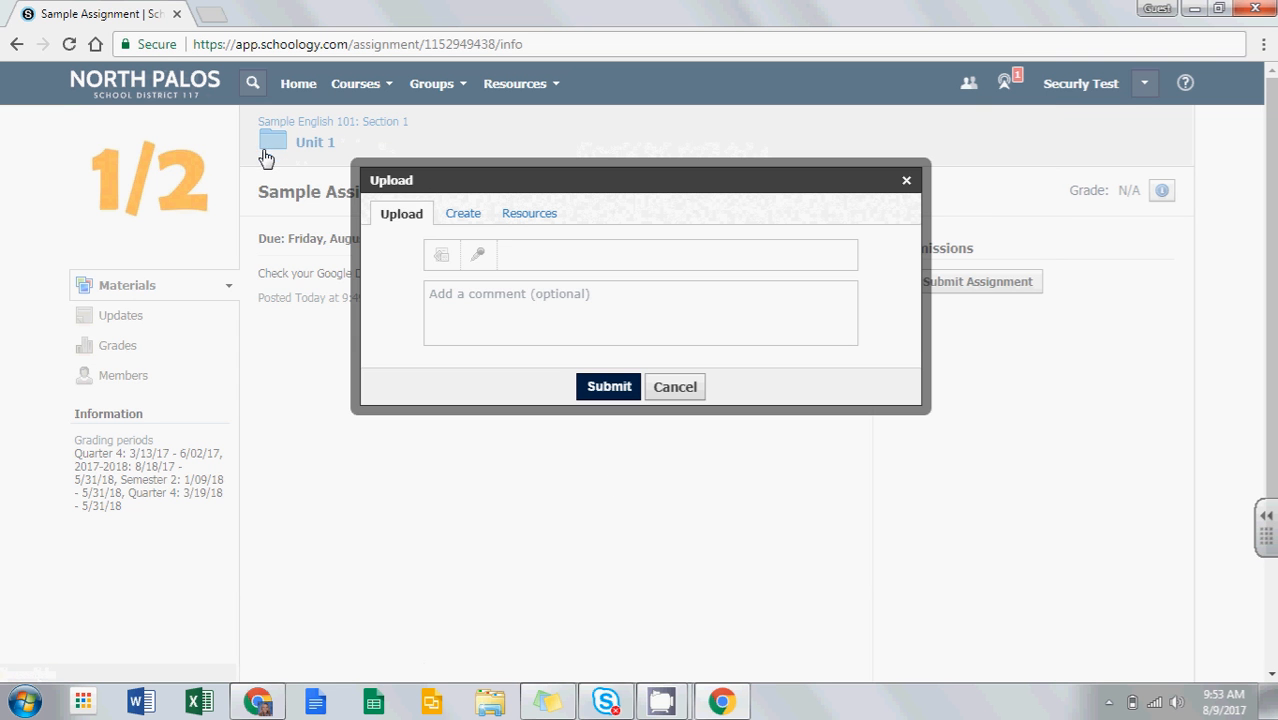
Attach ELA.JPG from the desktop's Temp > digital homework folder to the submission and submit it for Sample Assignment
left_click(448, 266)
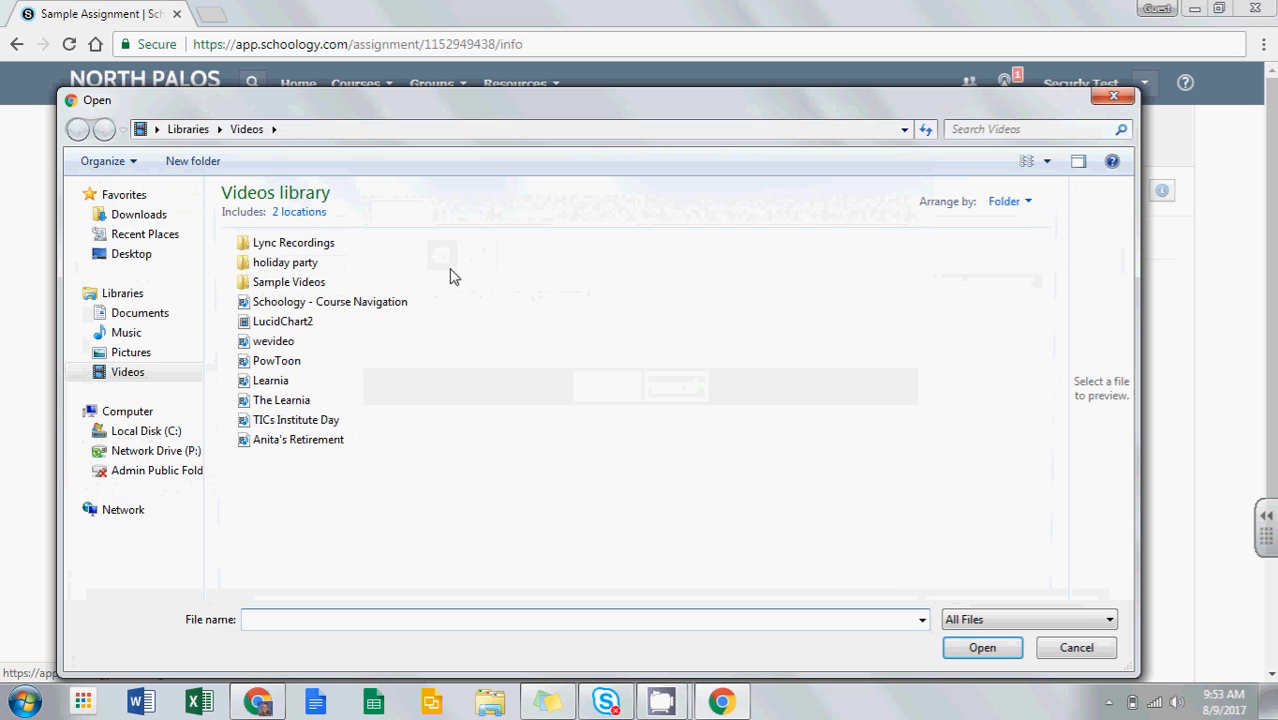
left_click(150, 220)
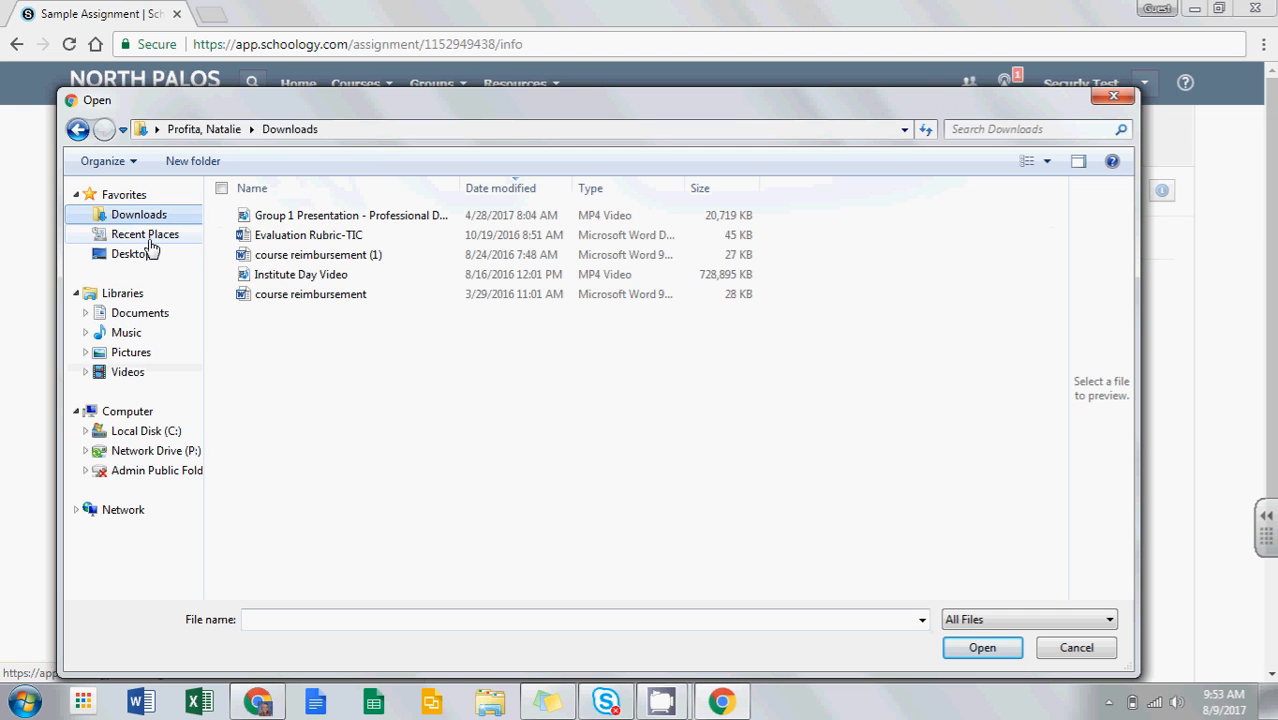
left_click(180, 256)
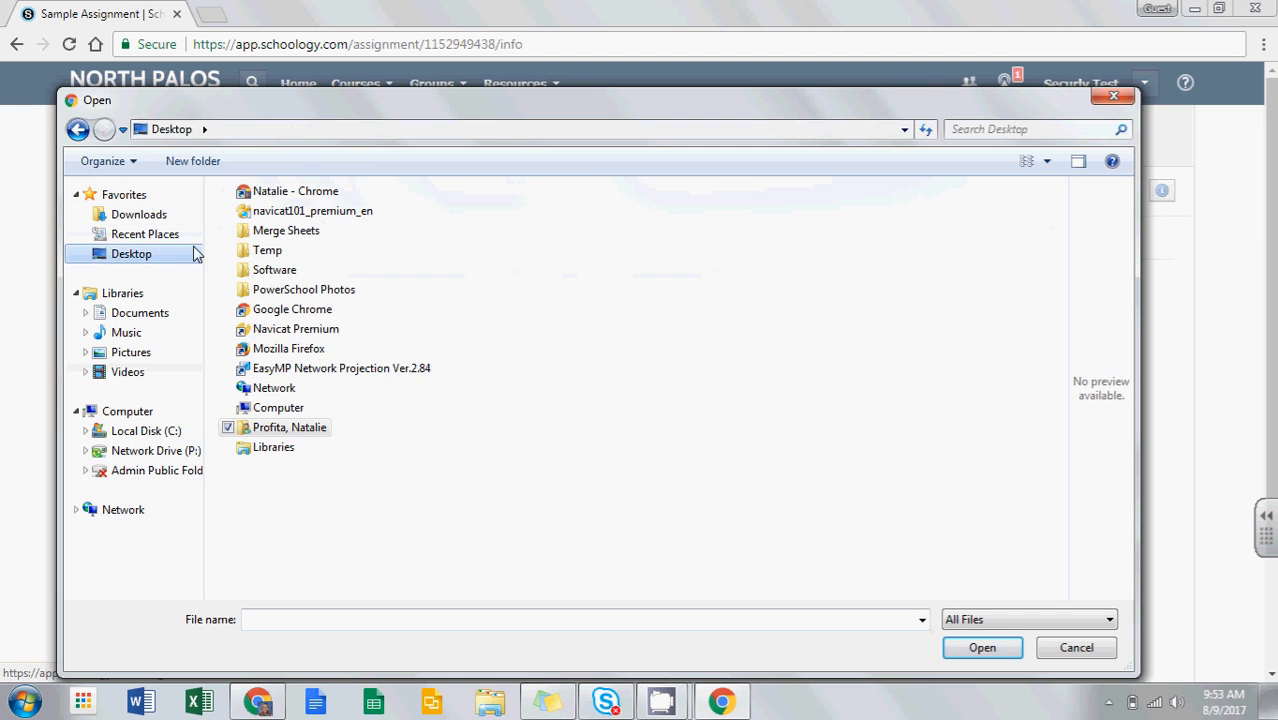
left_click(287, 258)
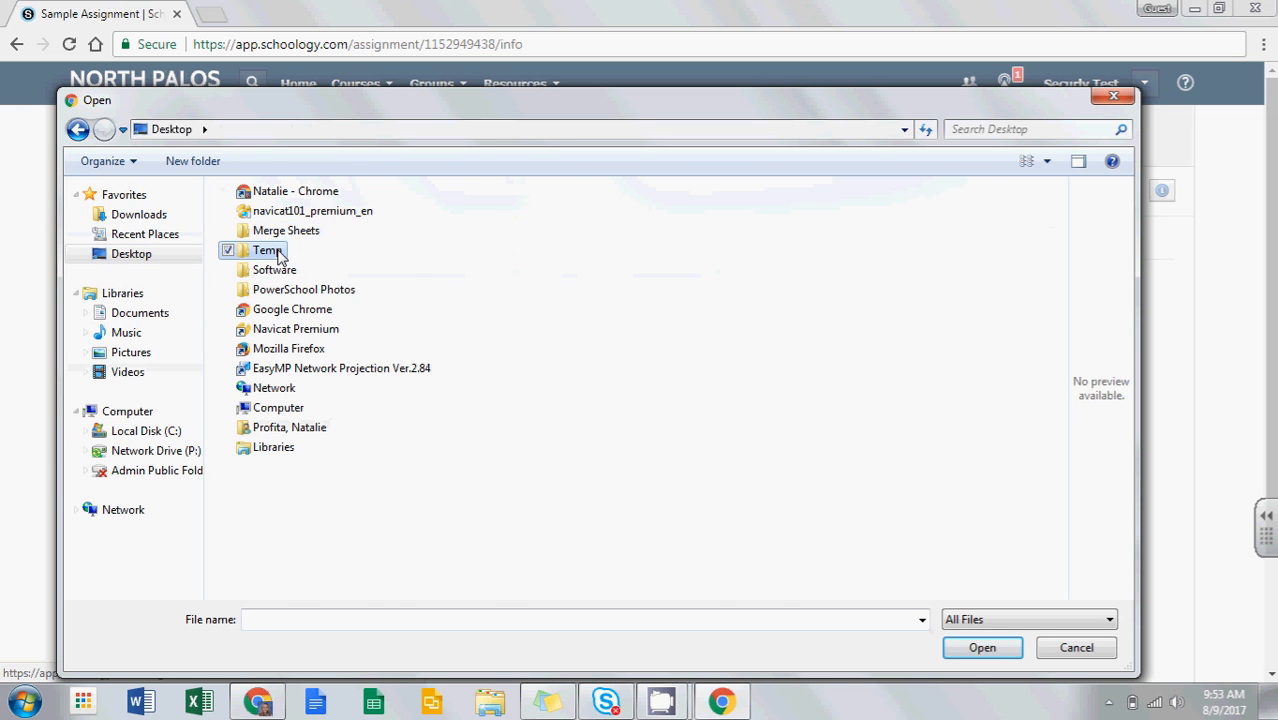
double_click(279, 256)
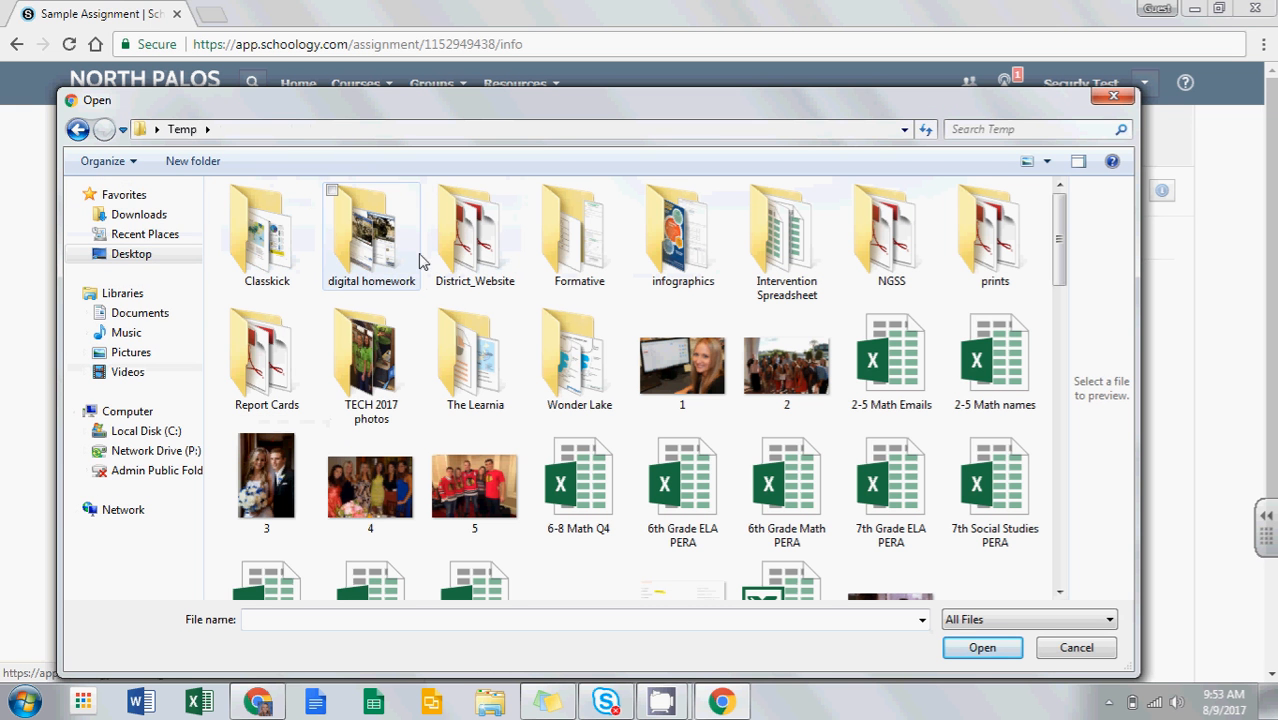
double_click(380, 265)
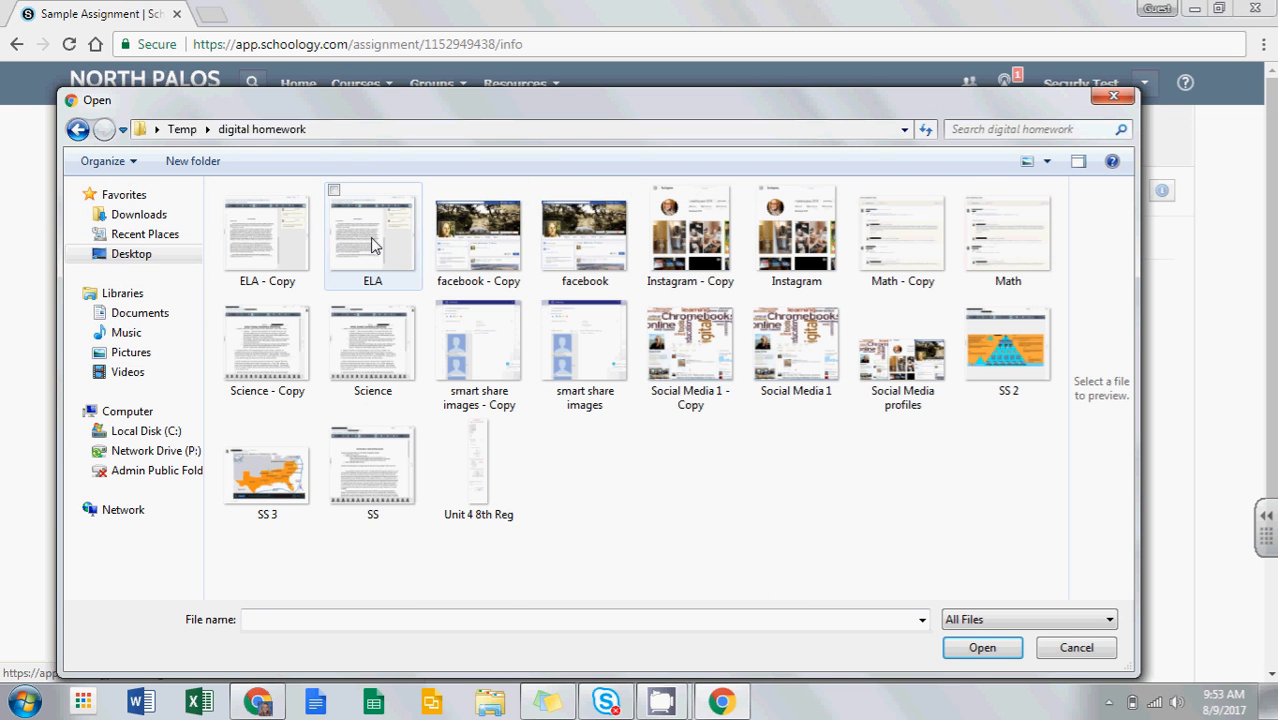
double_click(372, 240)
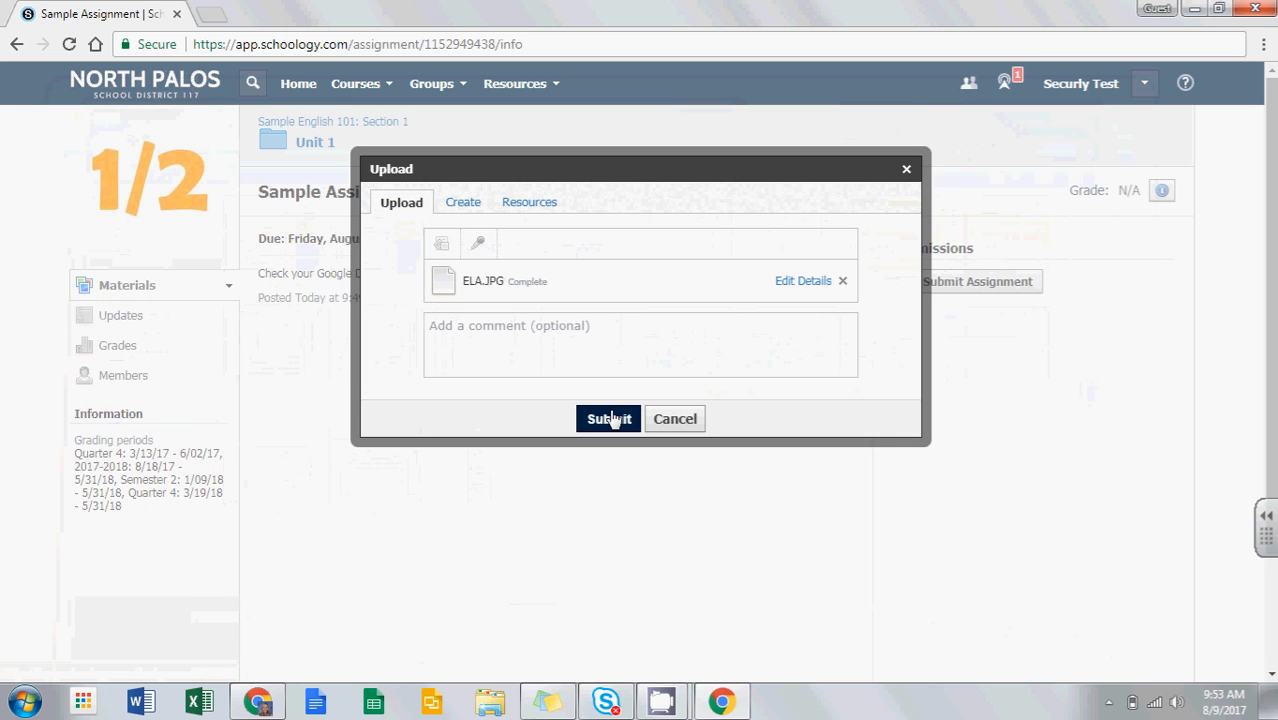
left_click(610, 419)
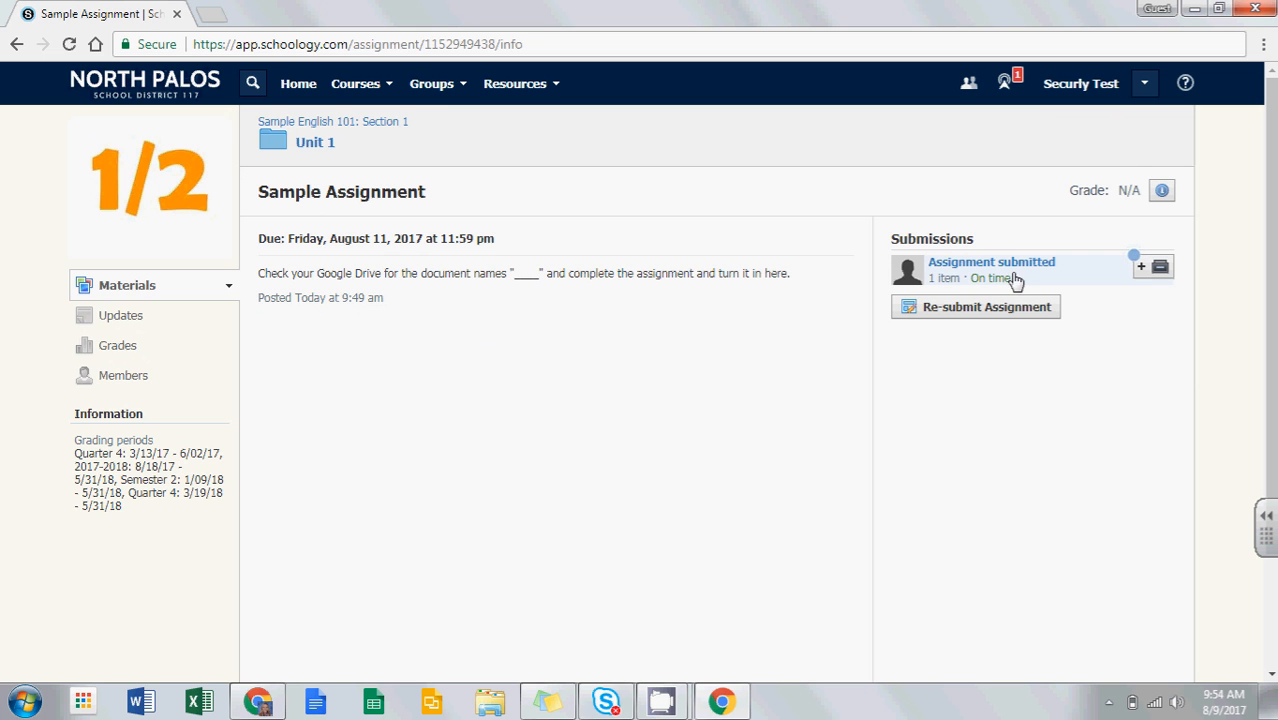
Switch to the teacher account, view Sample Assignment's received submissions, and look at the submission status filter options without changing the filter
left_click(722, 703)
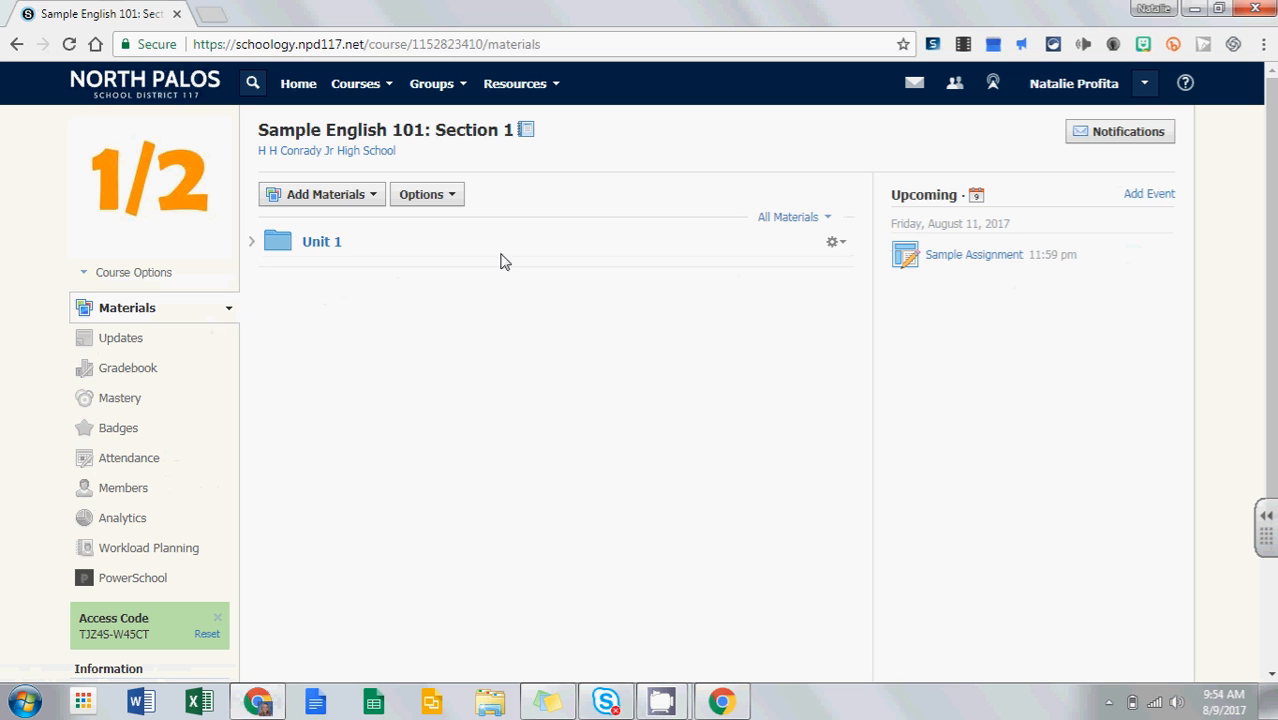
left_click(950, 258)
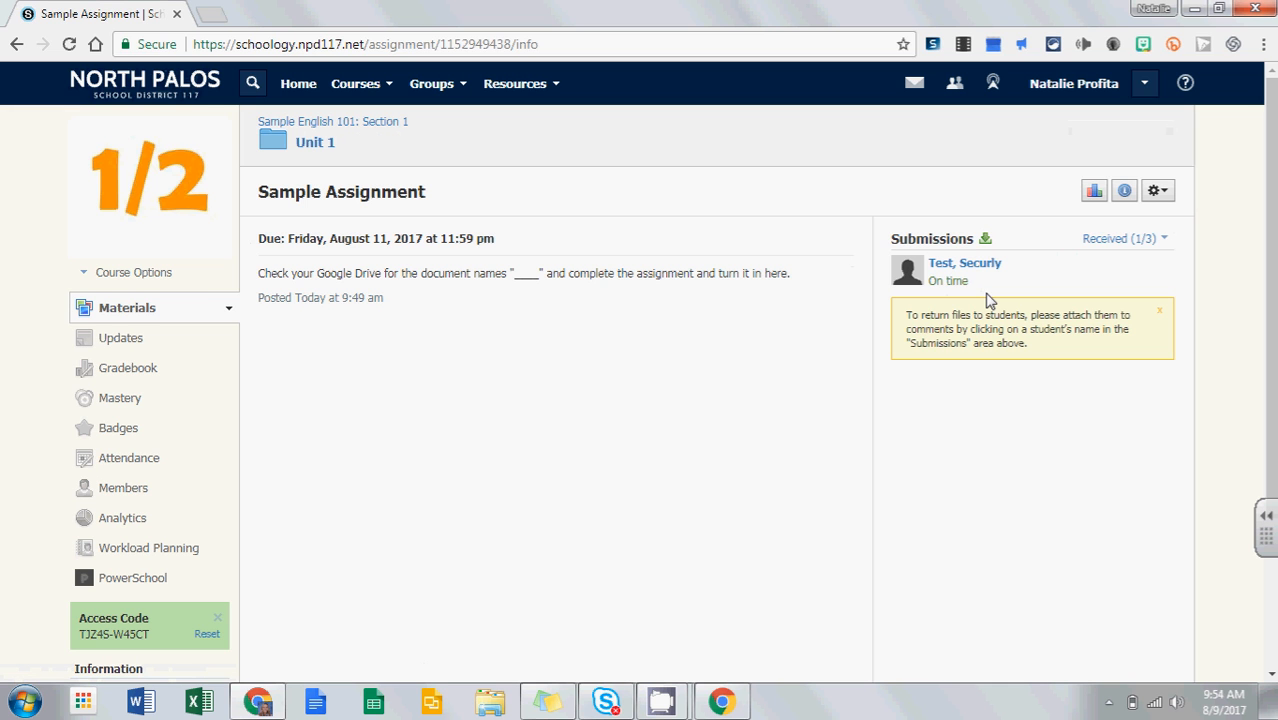
left_click(1126, 240)
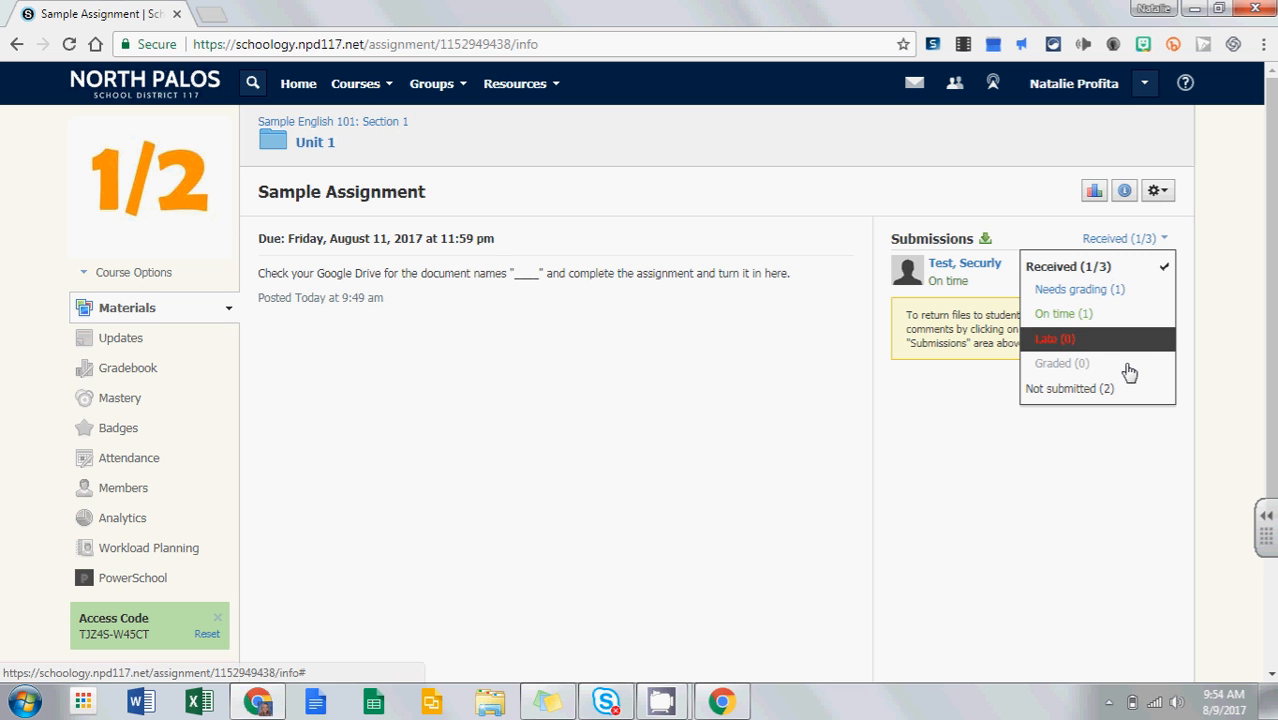
left_click(947, 405)
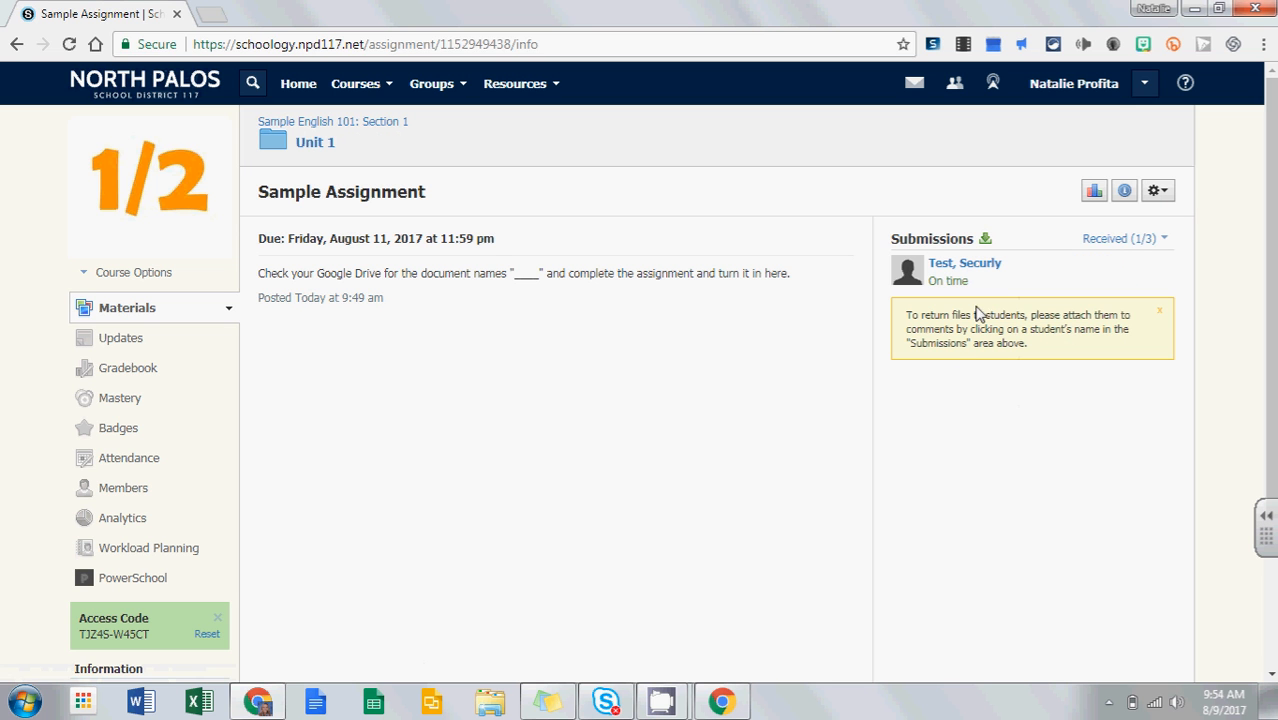
Open the student's ELA.JPG submission, examine its grading status, comment field and document, and collapse the Submission Activity area
left_click(964, 264)
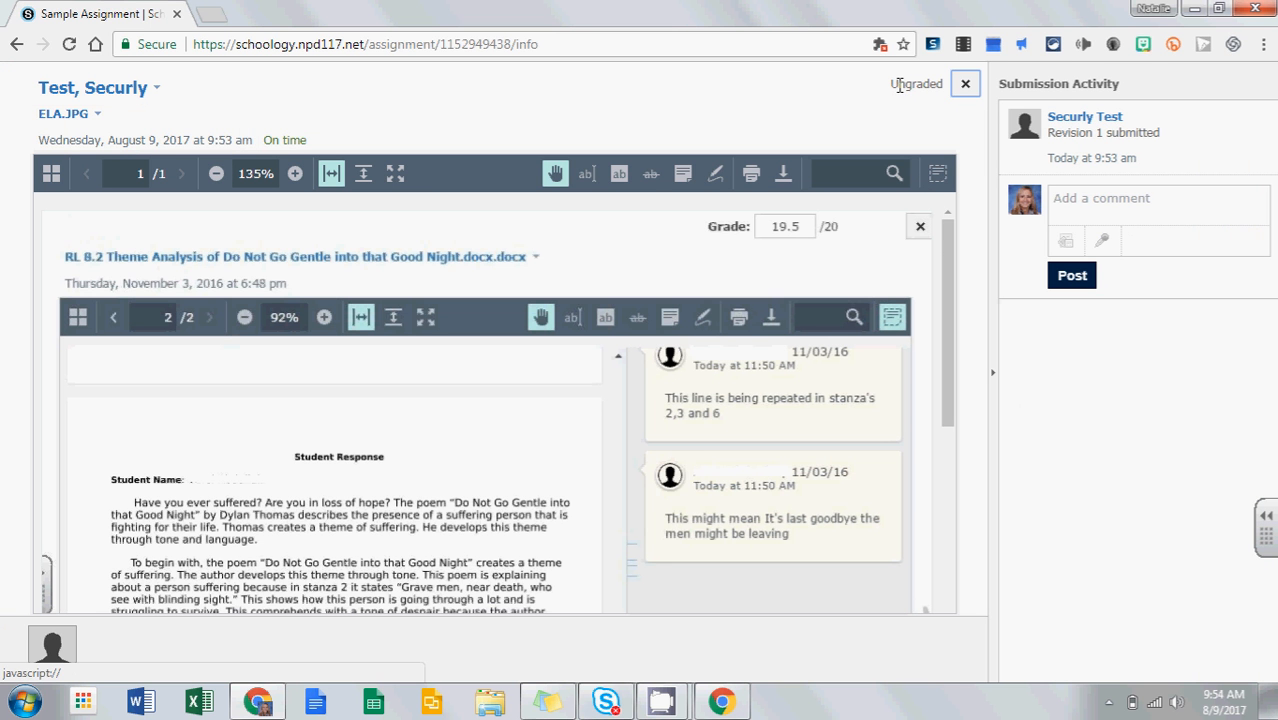
left_click_drag(895, 83, 942, 83)
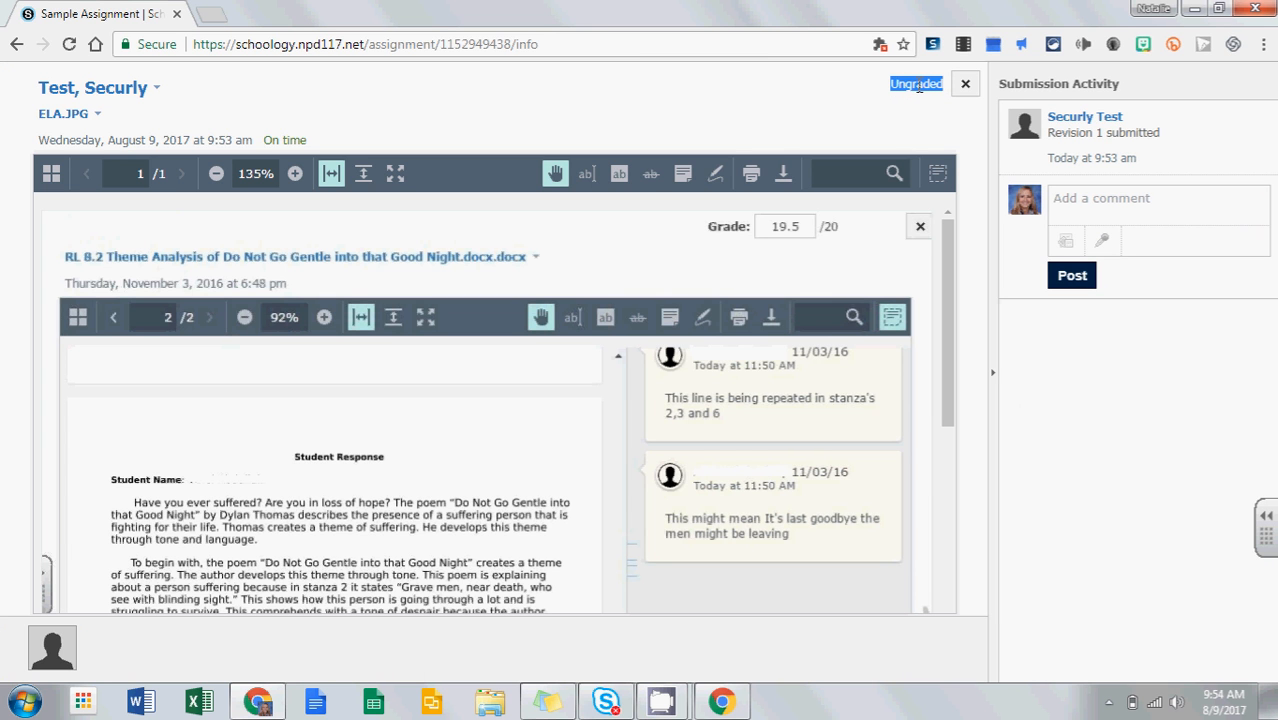
left_click(1071, 210)
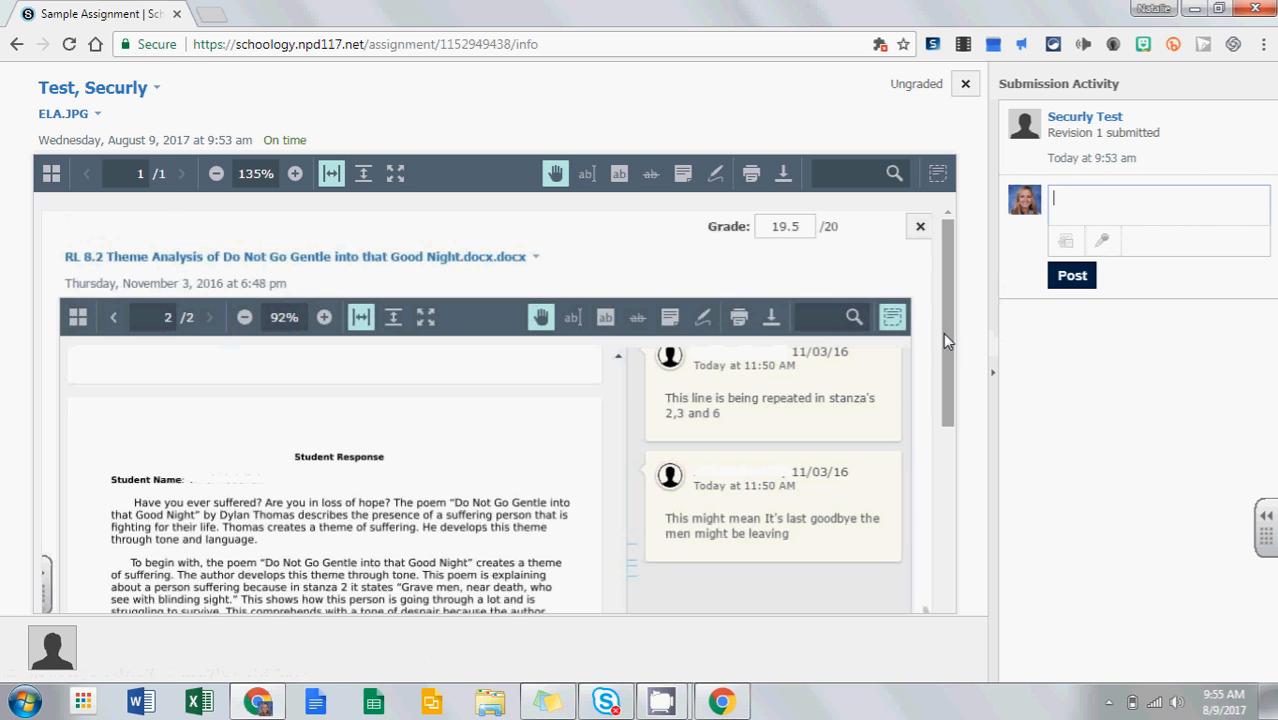
left_click_drag(943, 332, 943, 566)
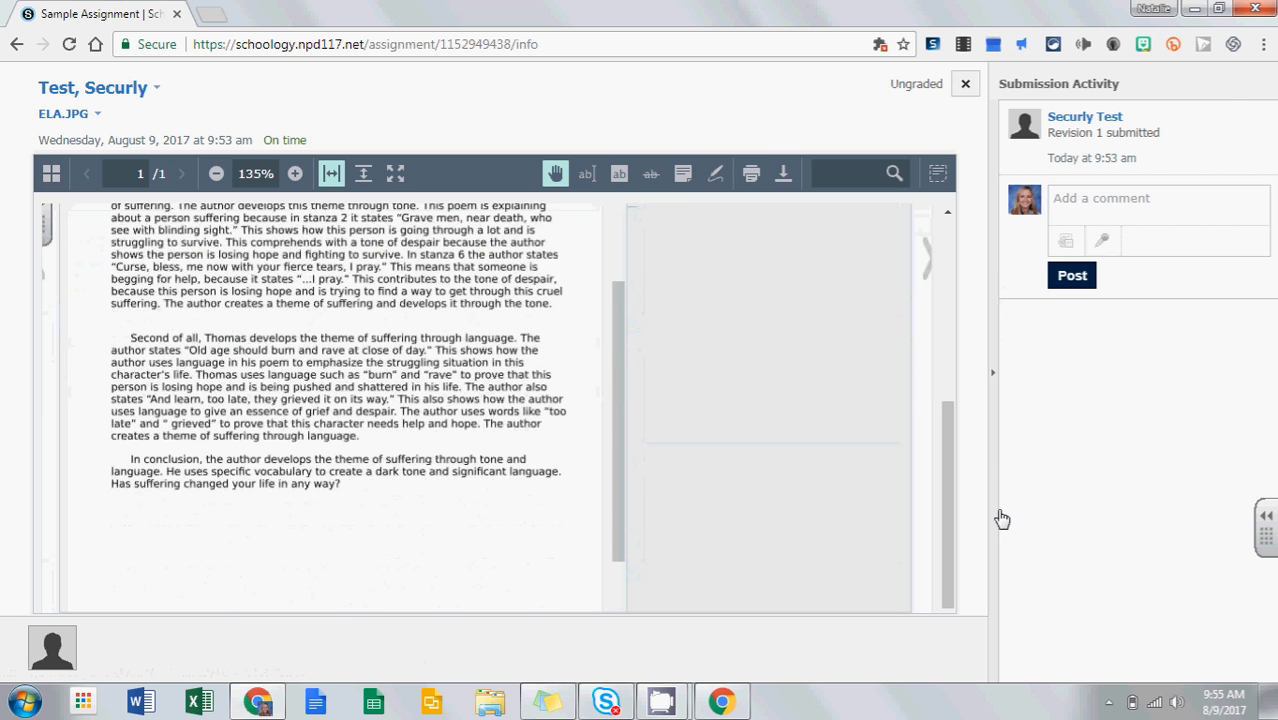
left_click(992, 372)
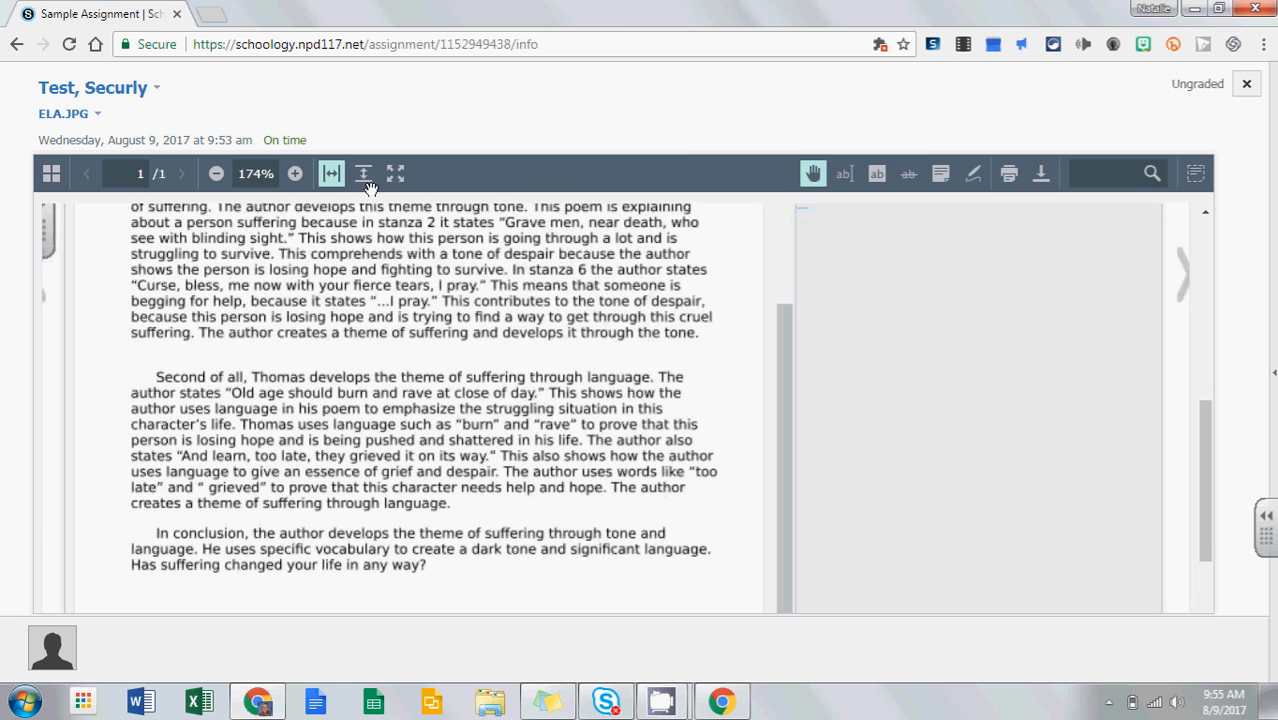
Add a note reading "Feedback" to the submitted document beside the Student Response heading and save it
scroll(368, 450, "up", 3)
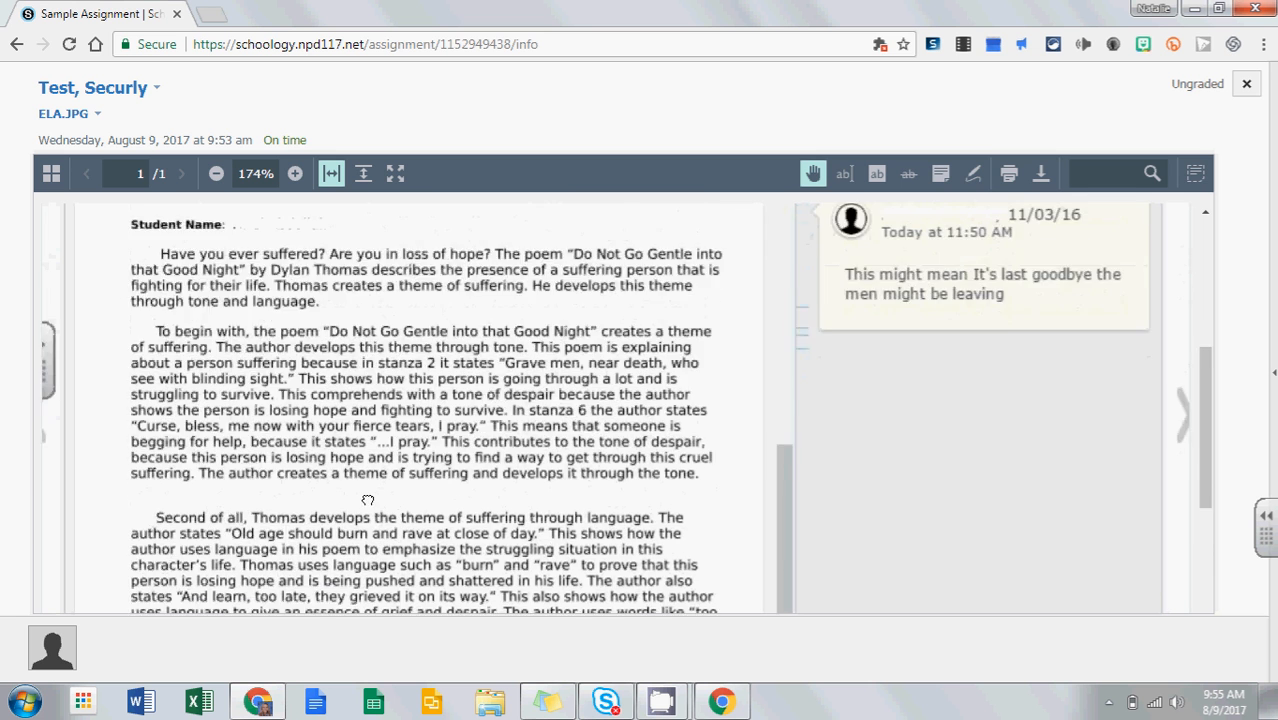
scroll(368, 500, "up", 1)
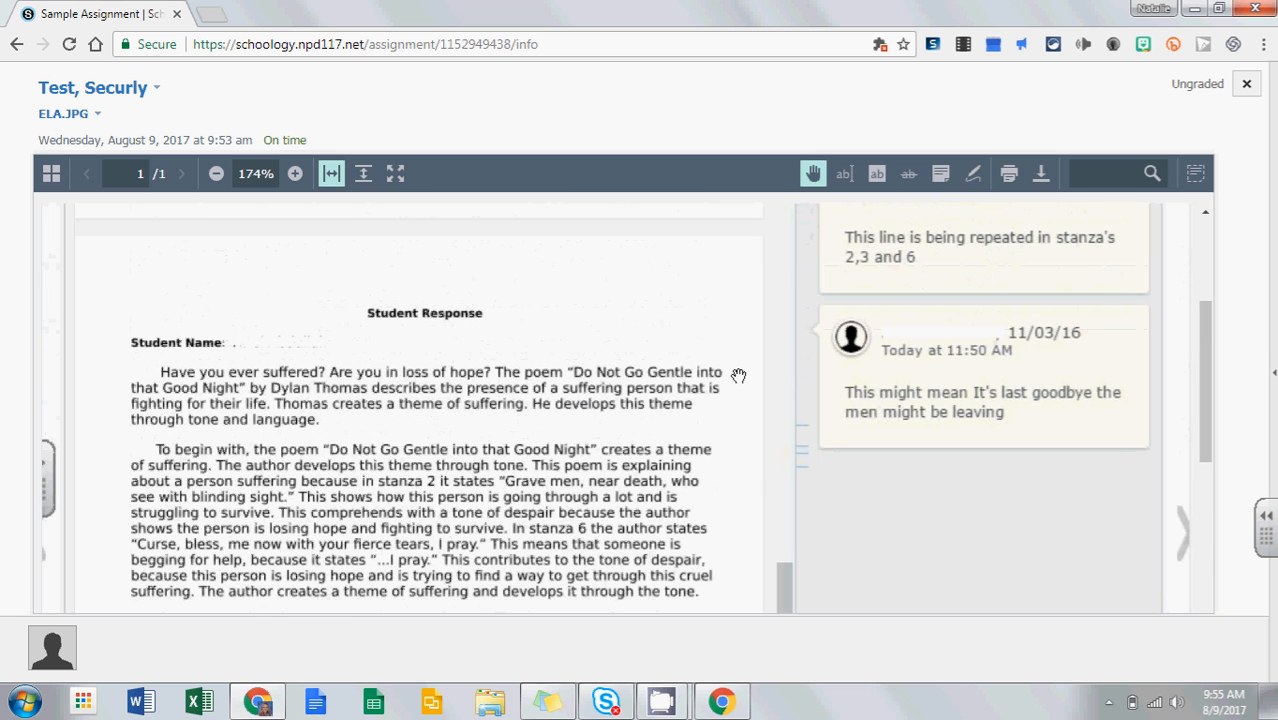
left_click(941, 176)
left_click(647, 294)
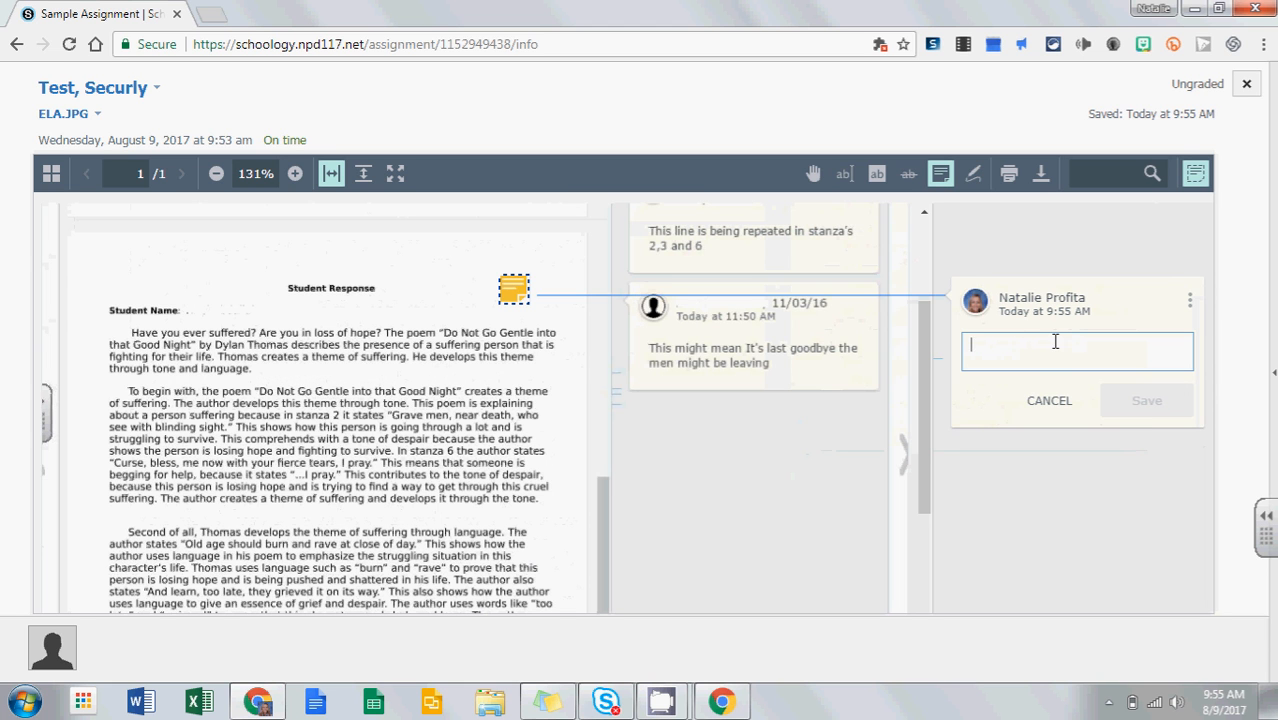
type("Feedback")
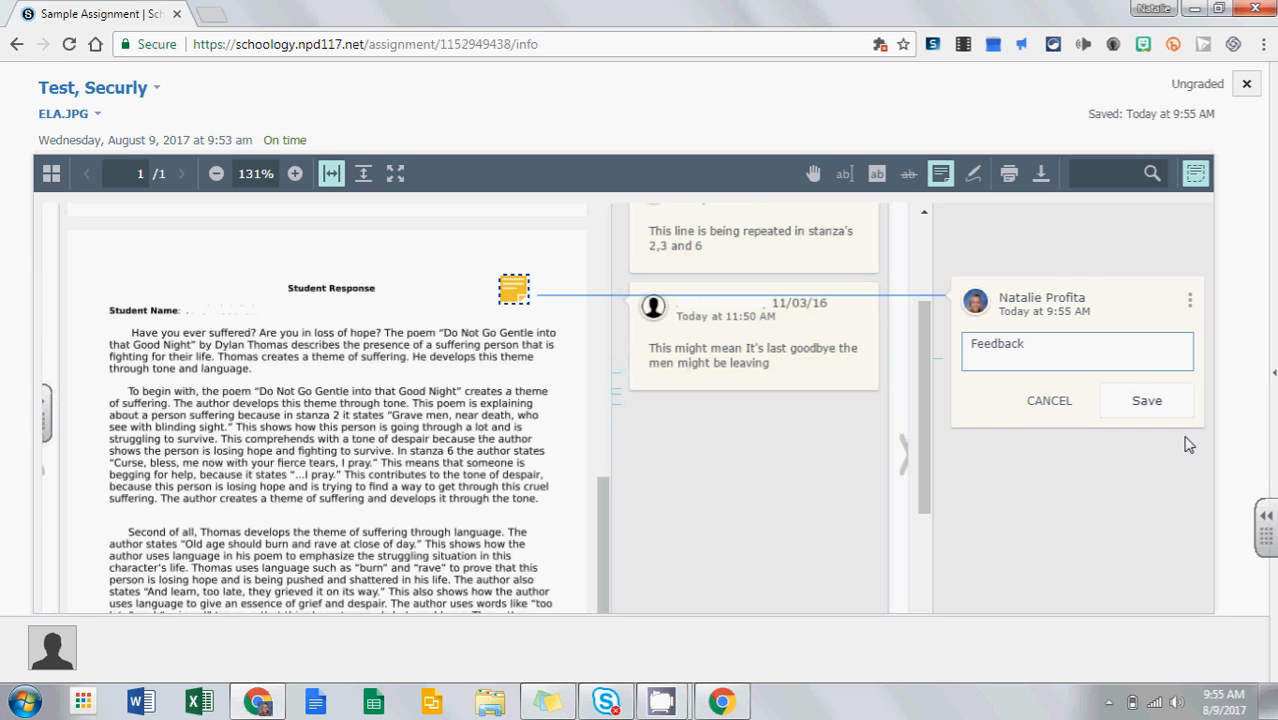
left_click(1160, 405)
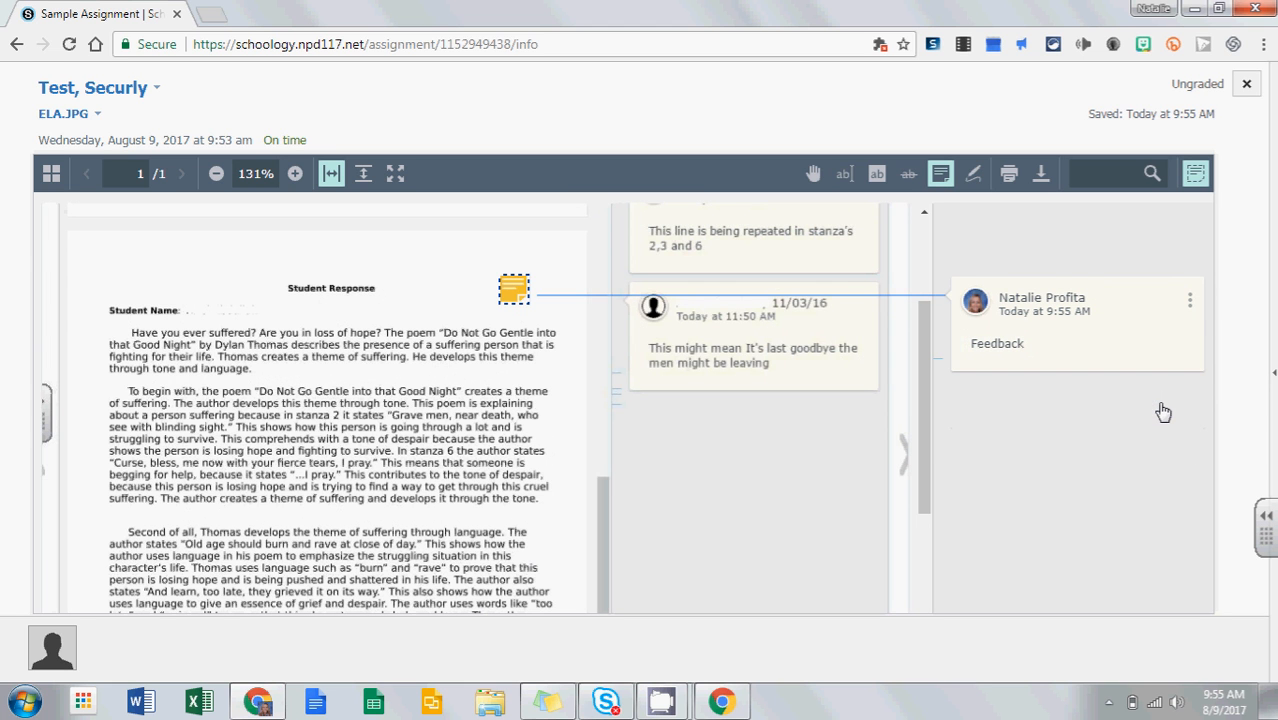
Draw a freehand circle around part of the second paragraph, and activate the Highlight tool
left_click(971, 186)
mouse_move(294, 371)
left_mouse_down()
mouse_move(237, 457)
mouse_move(322, 398)
left_mouse_up()
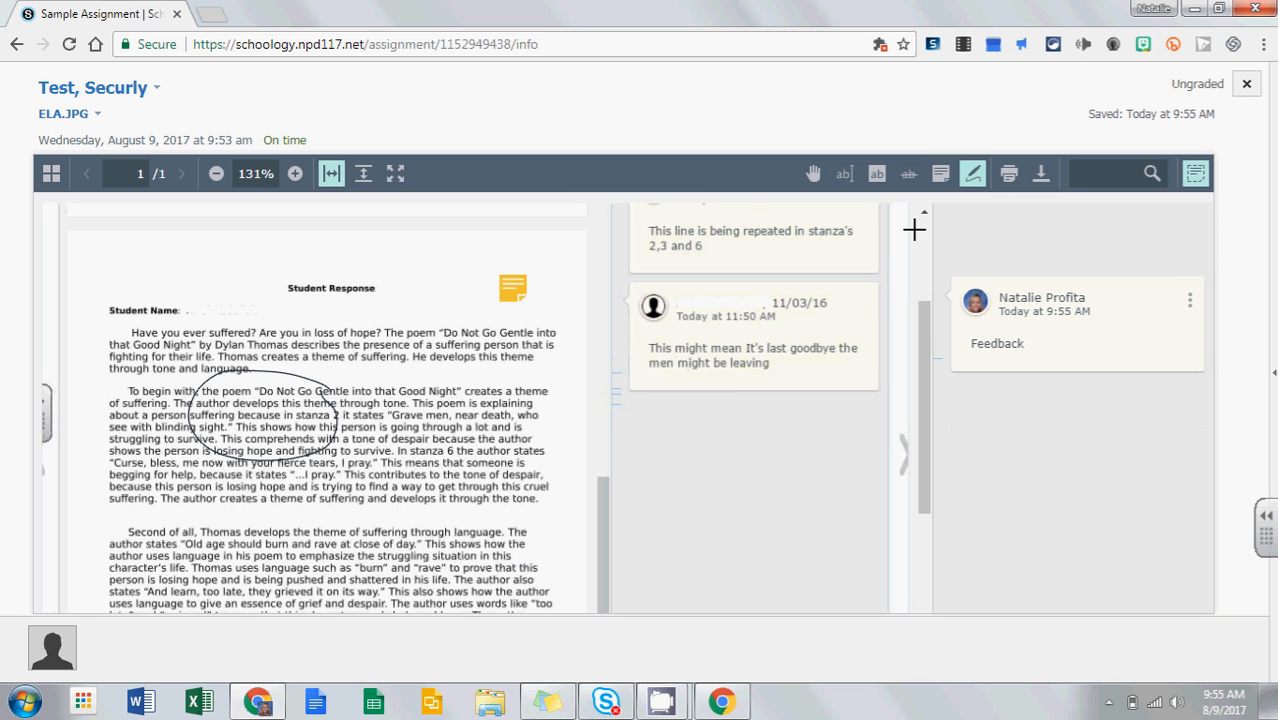
left_click(876, 178)
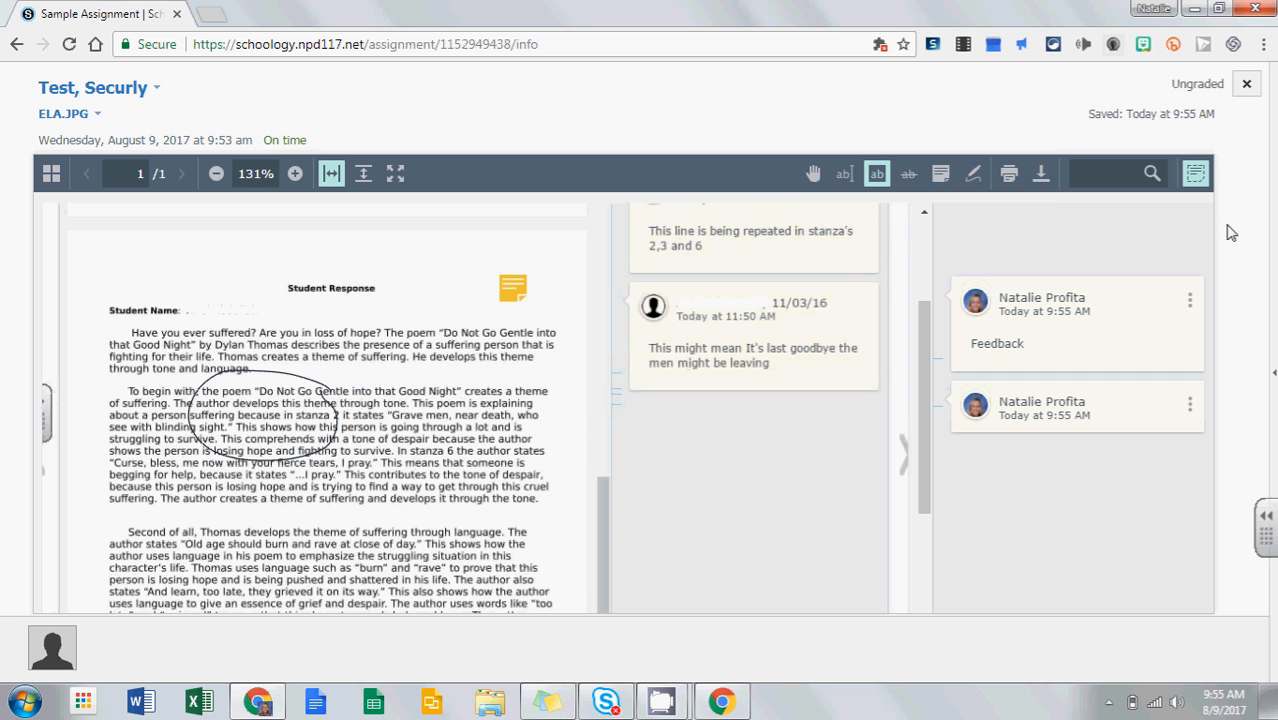
Show the Submission Activity area again, close the student's submission, and go back to the course materials
left_click(1274, 421)
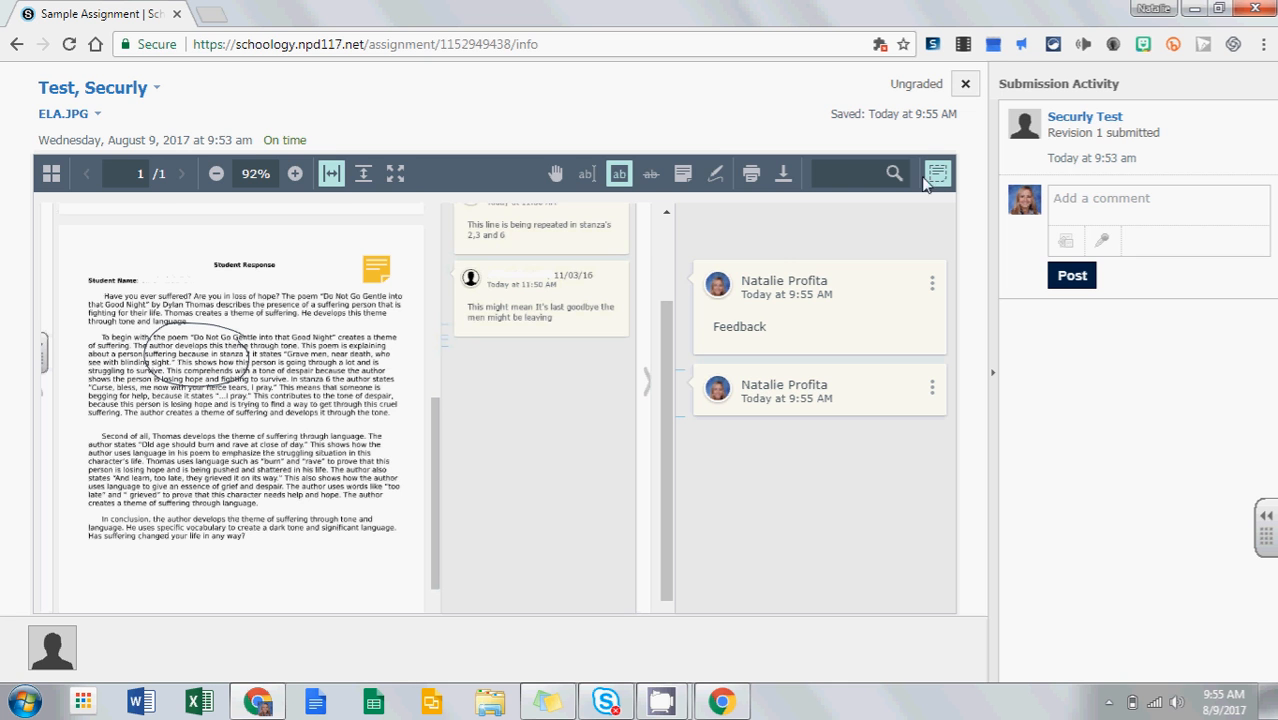
left_click(966, 85)
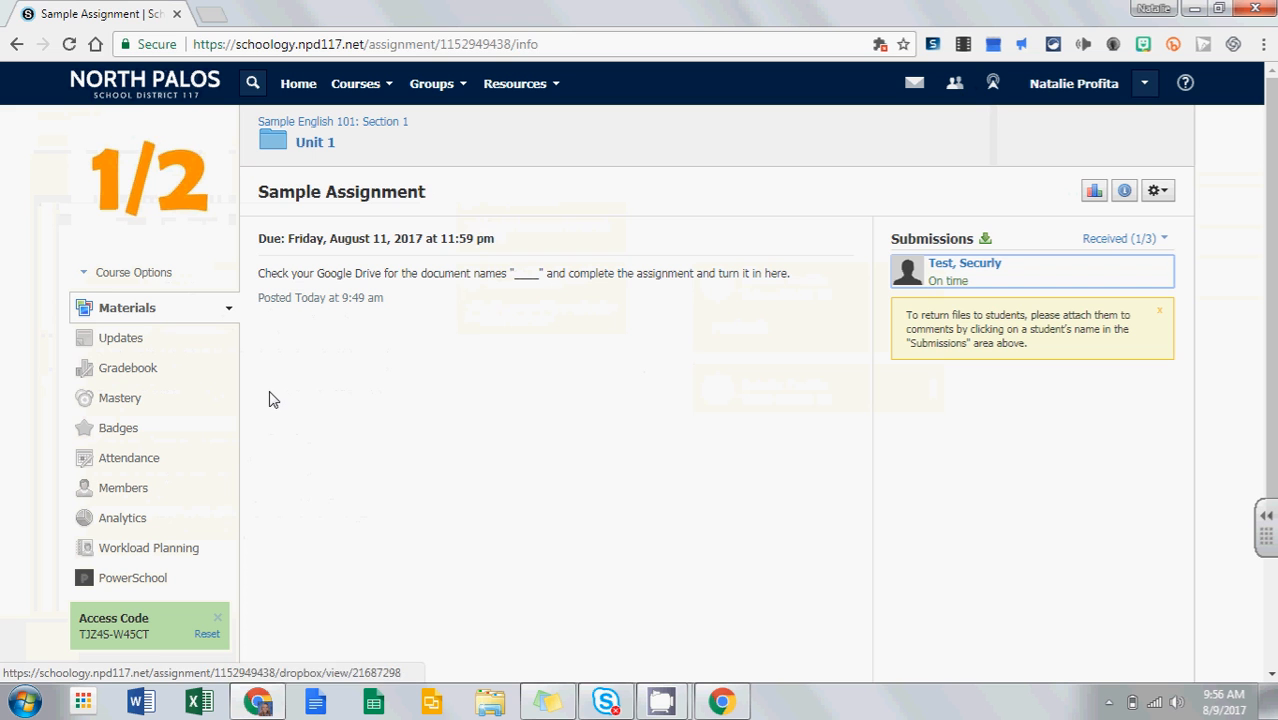
left_click(134, 308)
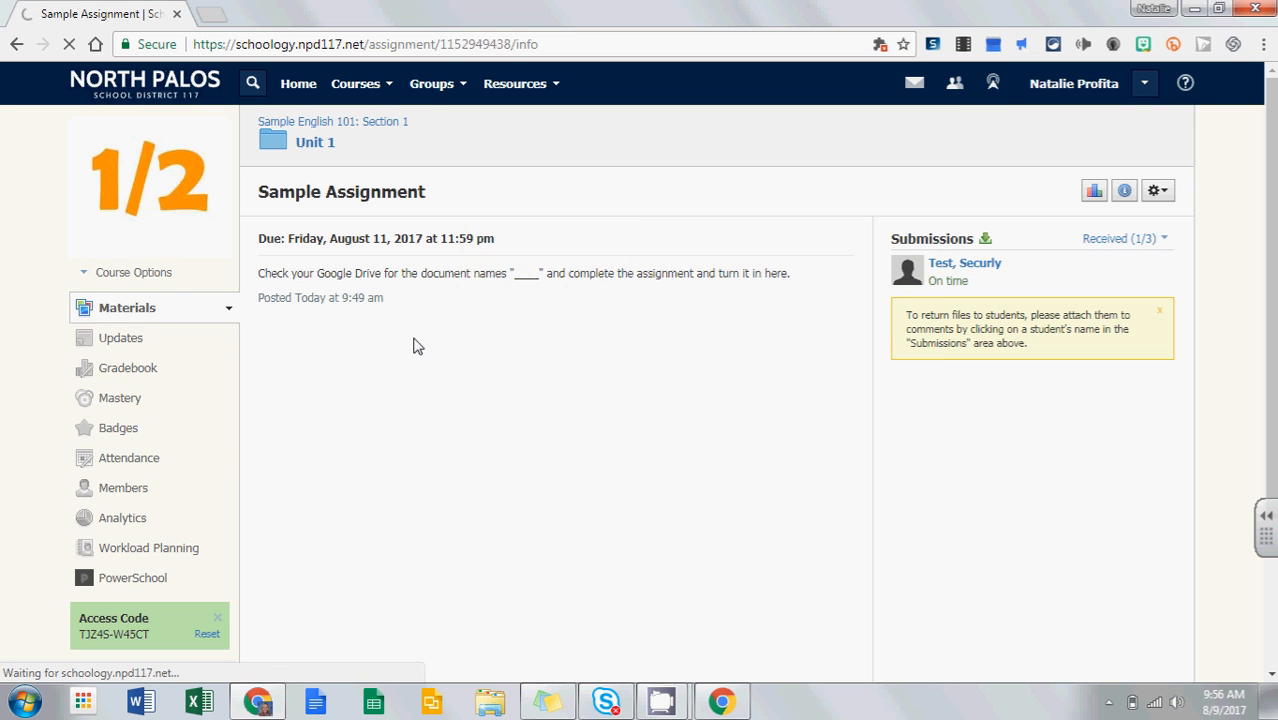